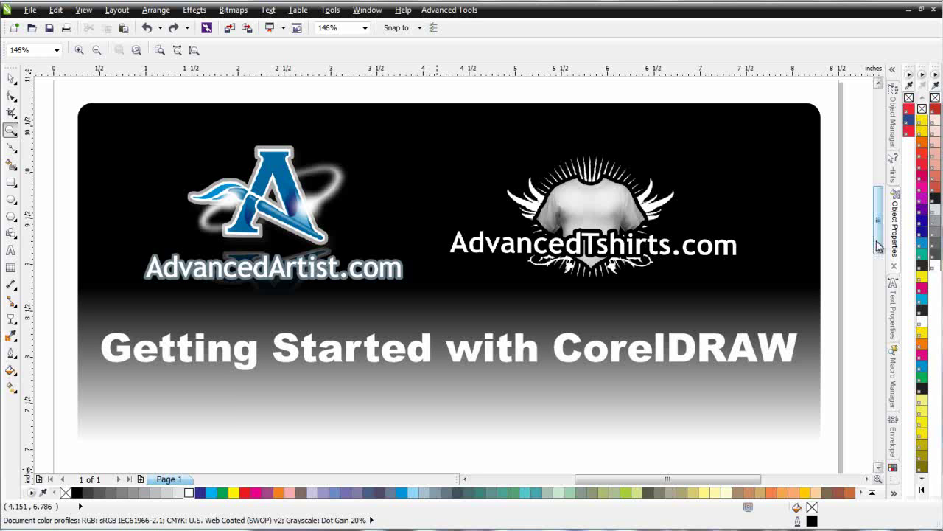
- Check the object properties, then zoom out and frame the red apple and Interactive Fill Tool heading
{"action": "left_click", "coordinate": [894, 225]}
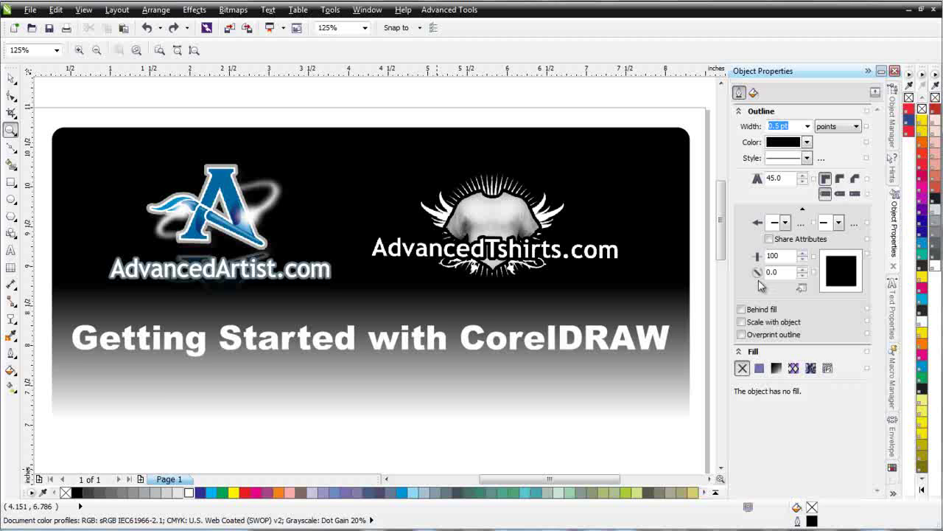
{"action": "left_click", "coordinate": [870, 72]}
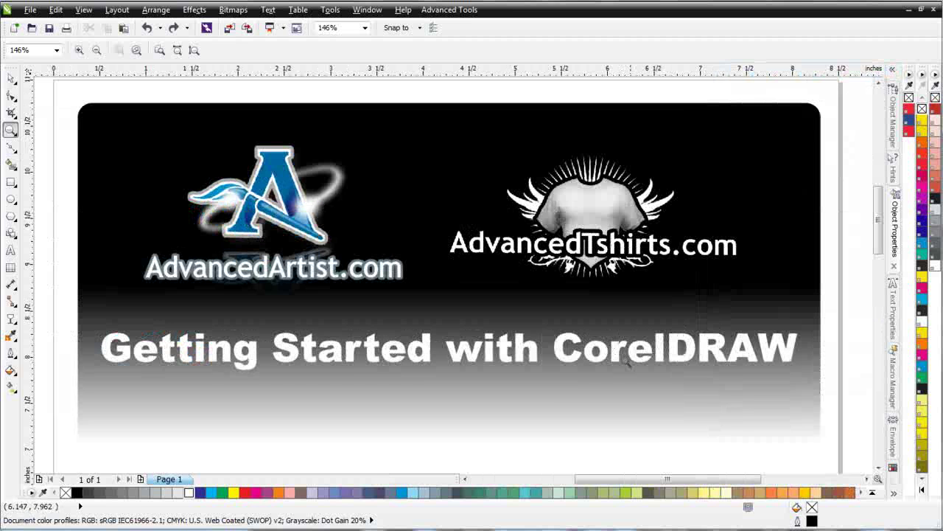
{"action": "right_click", "coordinate": [404, 358]}
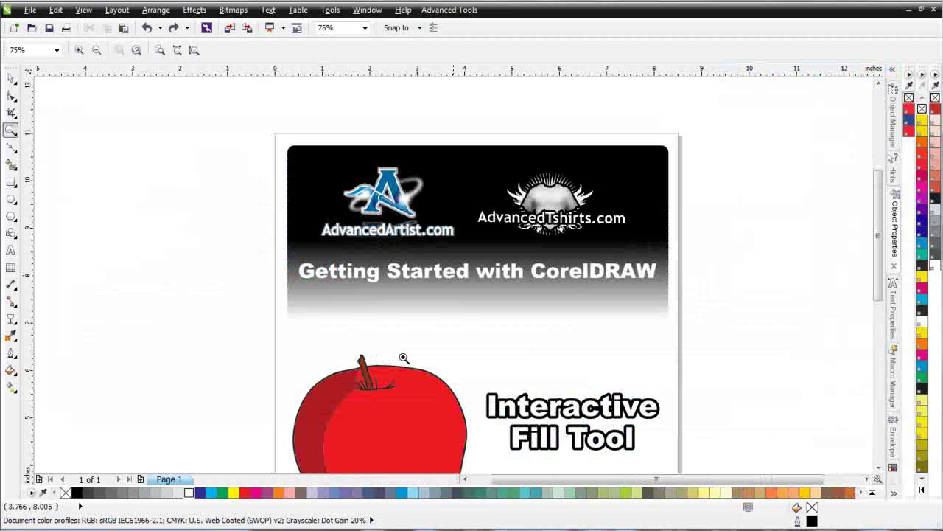
{"action": "right_click", "coordinate": [537, 336]}
{"action": "left_click", "coordinate": [443, 294]}
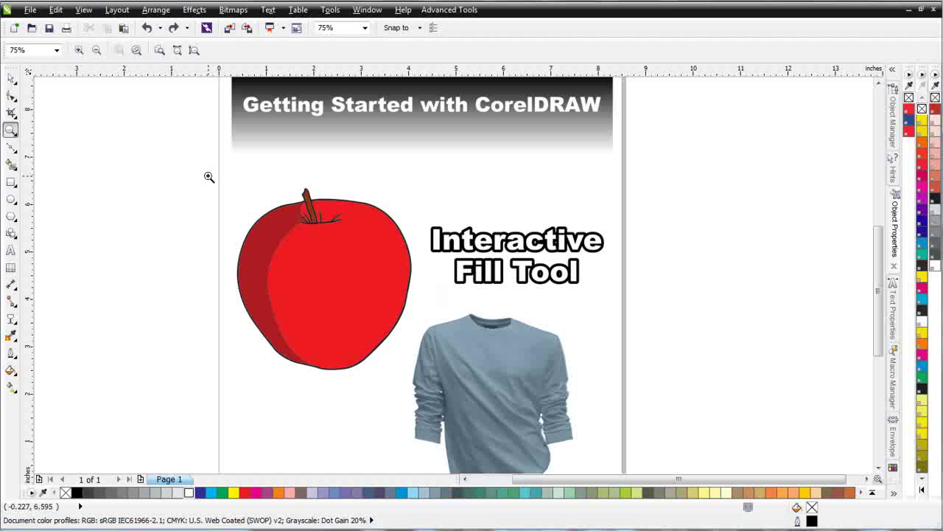
{"action": "left_click_drag", "start_coordinate": [209, 176], "coordinate": [658, 391]}
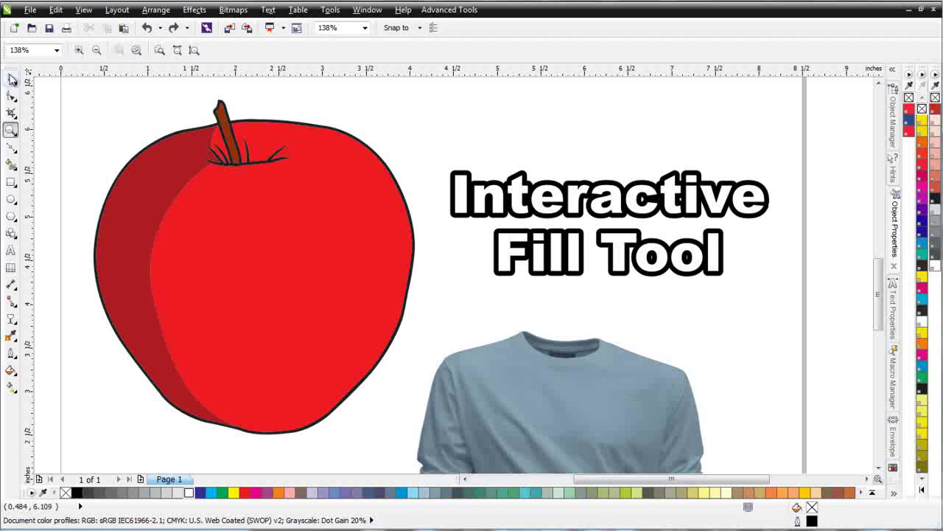
- Give the apple body a linear red-to-white fountain fill running from lower left to upper right
{"action": "left_click", "coordinate": [11, 78]}
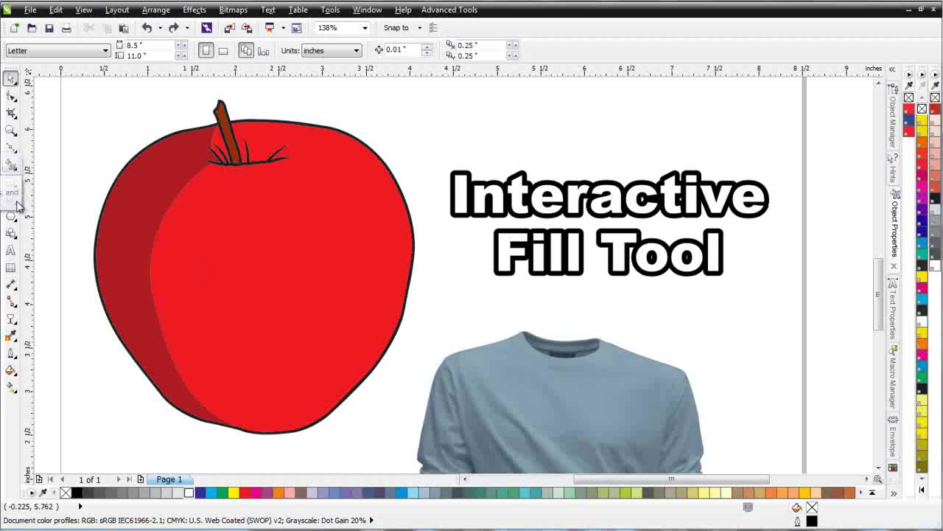
{"action": "left_click", "coordinate": [10, 387]}
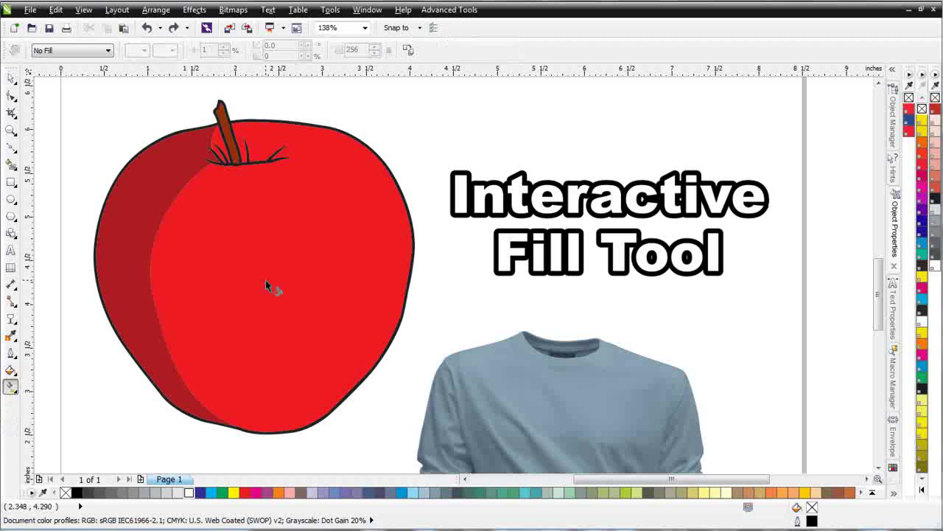
{"action": "left_click", "coordinate": [211, 331]}
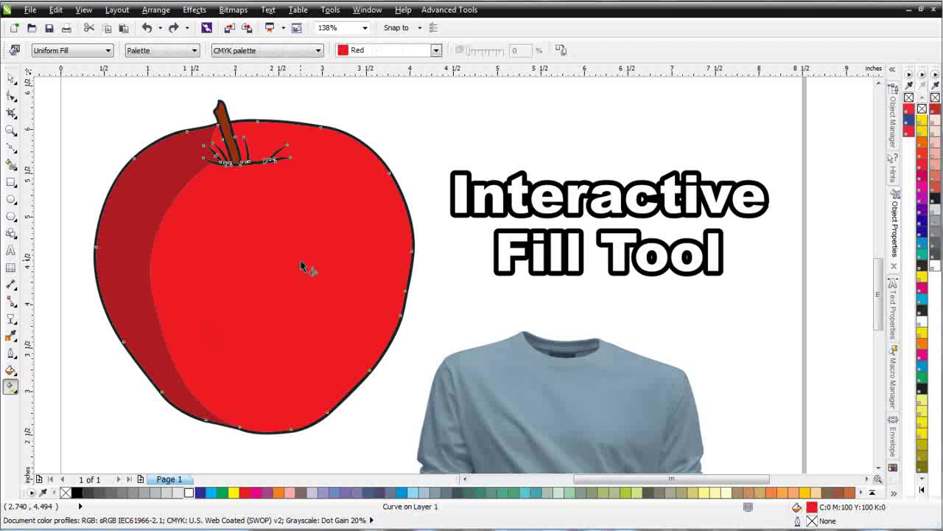
{"action": "left_click_drag", "start_coordinate": [194, 330], "coordinate": [381, 200]}
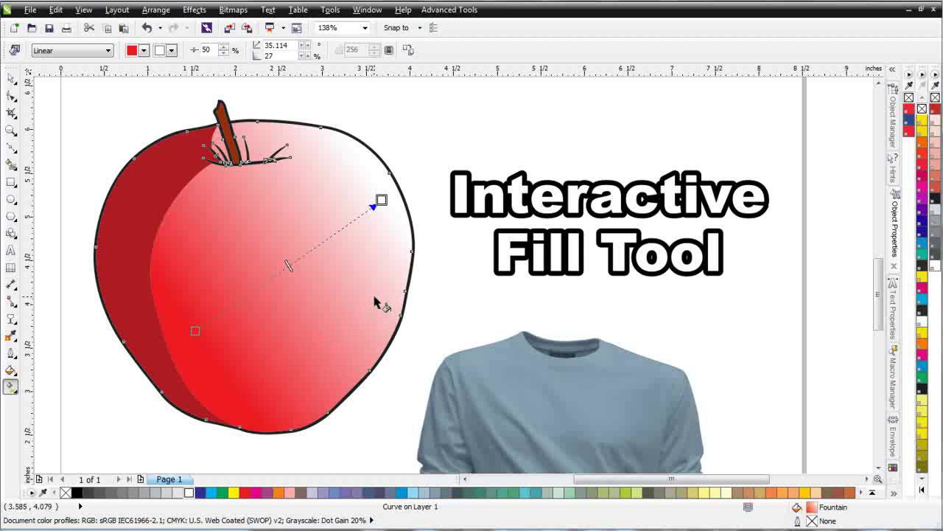
- Switch the apple's gradient to radial, move the highlight up-right, and set the midpoint to 62
{"action": "left_click", "coordinate": [109, 52]}
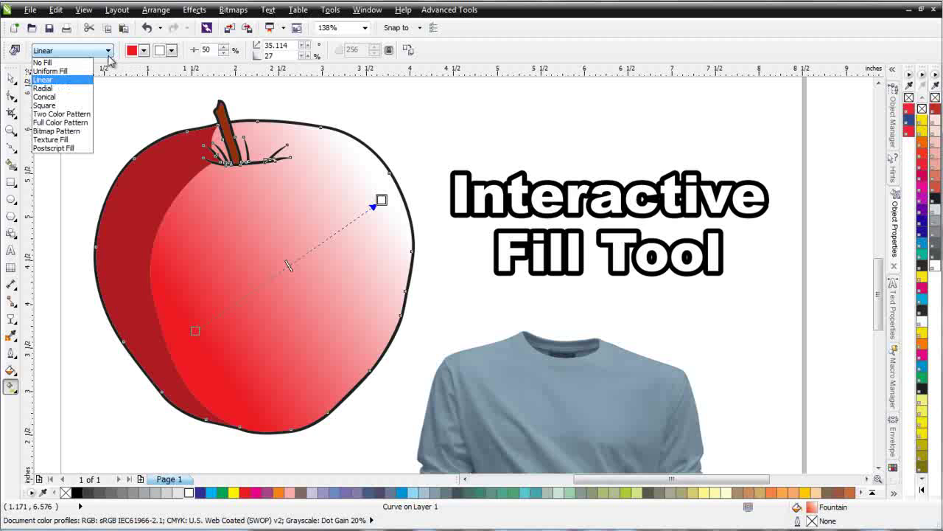
{"action": "left_click", "coordinate": [65, 93]}
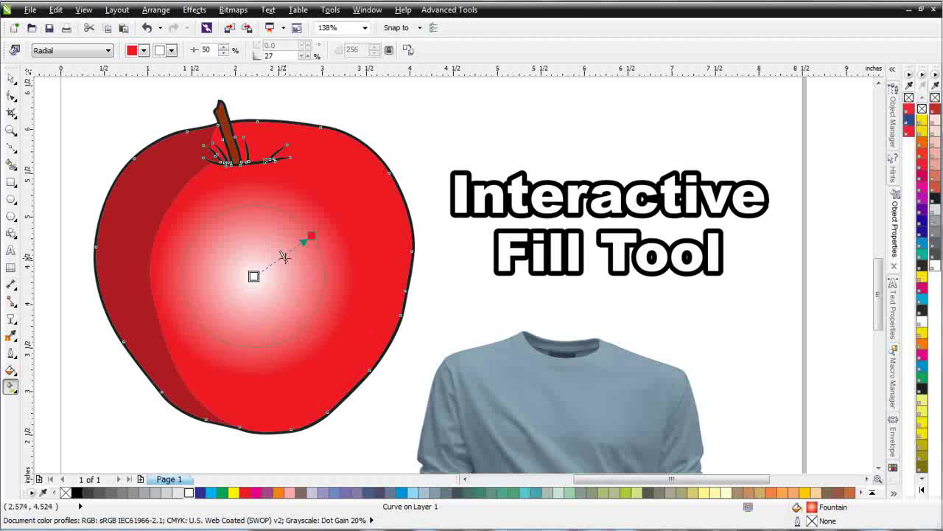
{"action": "left_click_drag", "start_coordinate": [254, 276], "coordinate": [337, 215]}
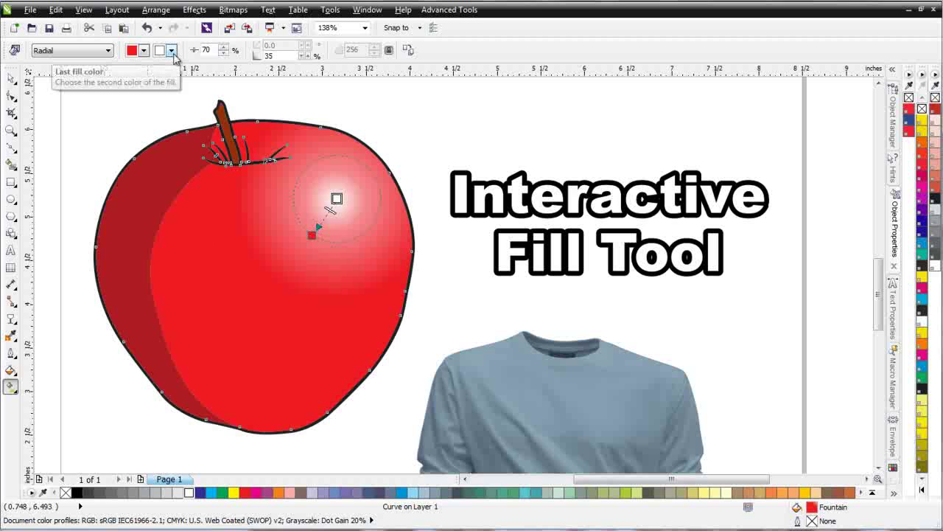
{"action": "left_click", "coordinate": [223, 53]}
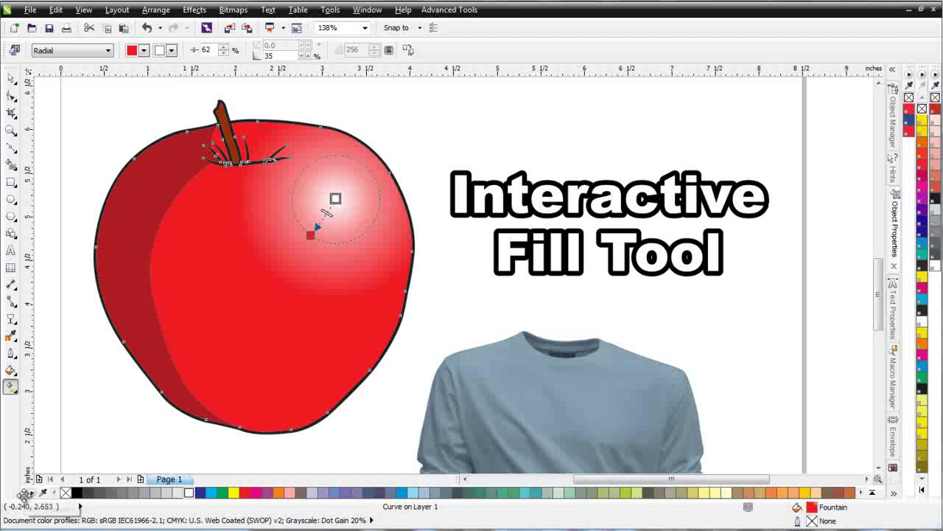
- Float the CMYK palette, widen the apple's radial gradient and nudge its highlight centre down
{"action": "left_click_drag", "start_coordinate": [23, 492], "coordinate": [490, 265]}
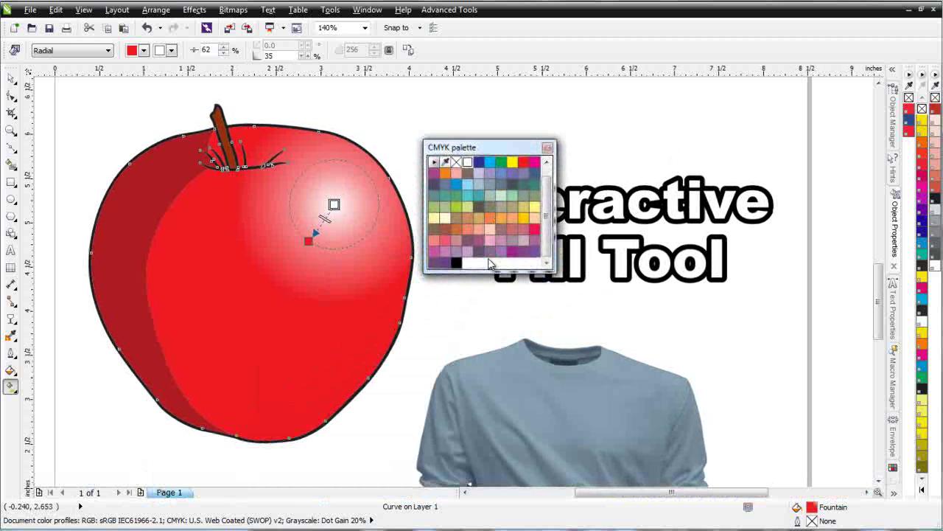
{"action": "scroll", "coordinate": [553, 213], "scroll_direction": "up", "scroll_amount": 1}
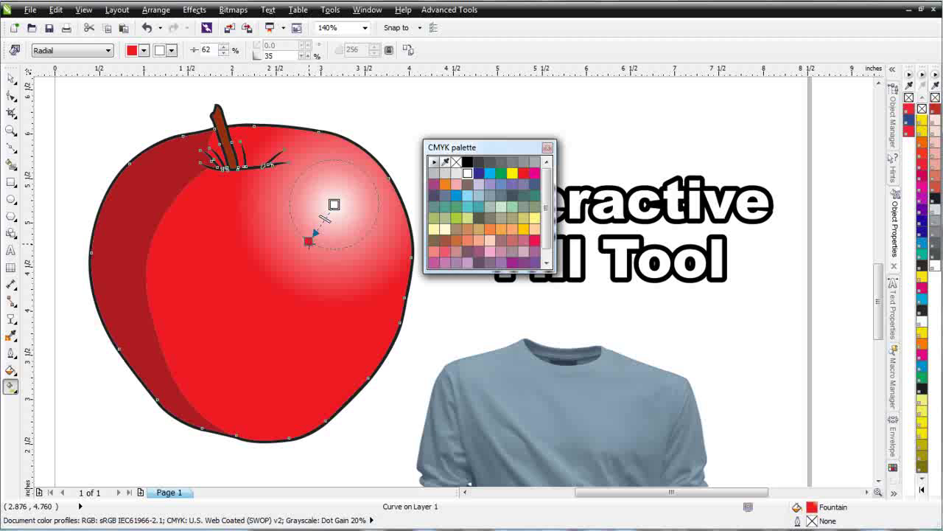
{"action": "left_click_drag", "start_coordinate": [309, 241], "coordinate": [260, 263]}
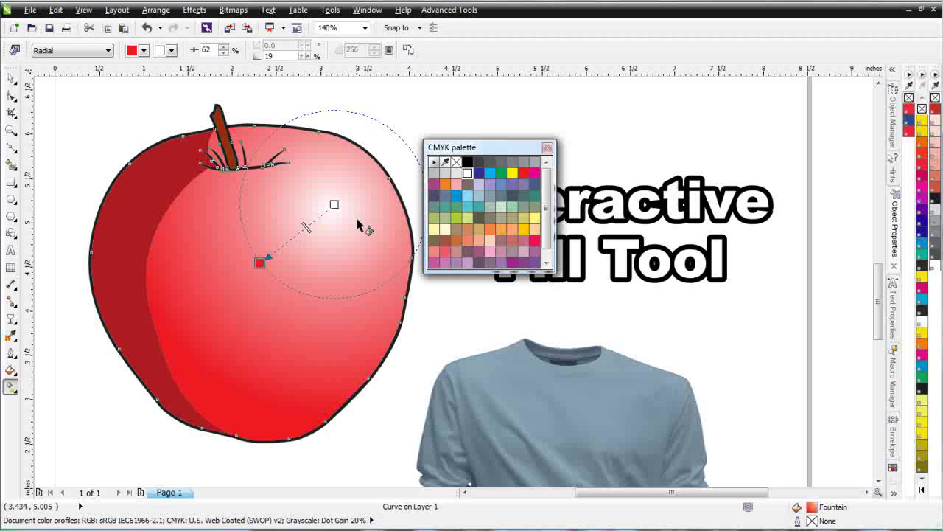
{"action": "left_click_drag", "start_coordinate": [334, 204], "coordinate": [326, 207]}
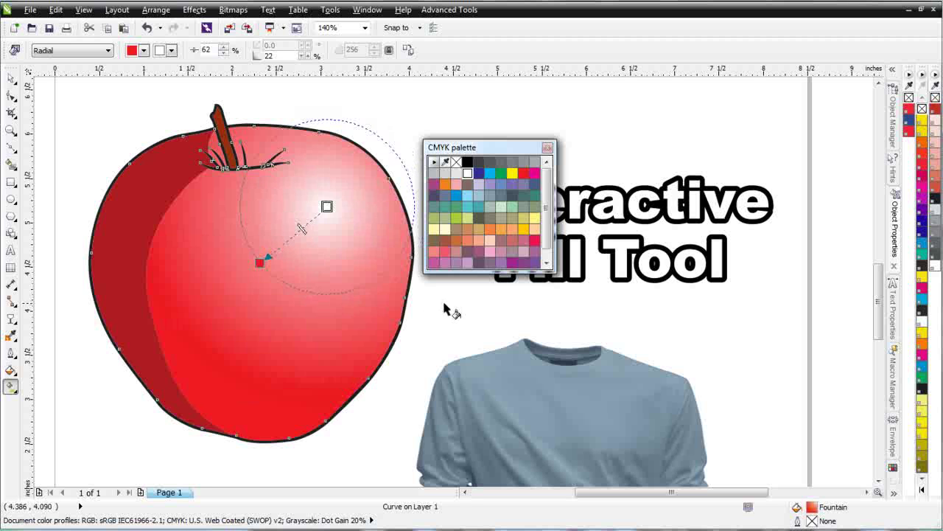
- Preview the apple's fill, reselect the apple, and show the palette's range of red shades
{"action": "key", "text": "Escape"}
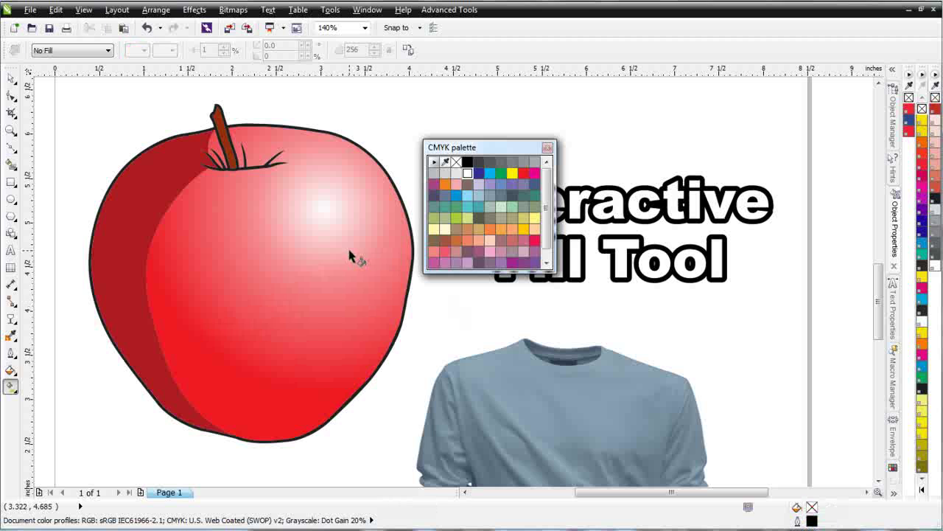
{"action": "left_click", "coordinate": [355, 256]}
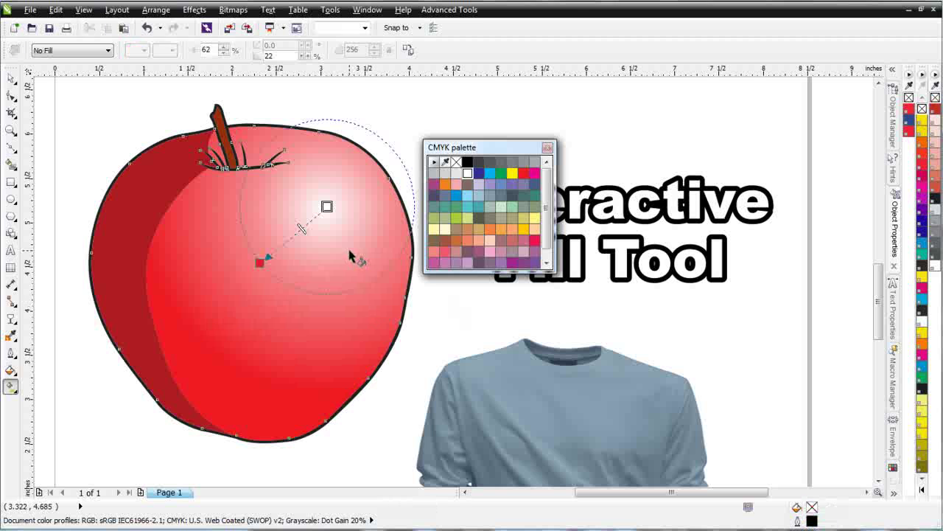
{"action": "left_click", "coordinate": [525, 178]}
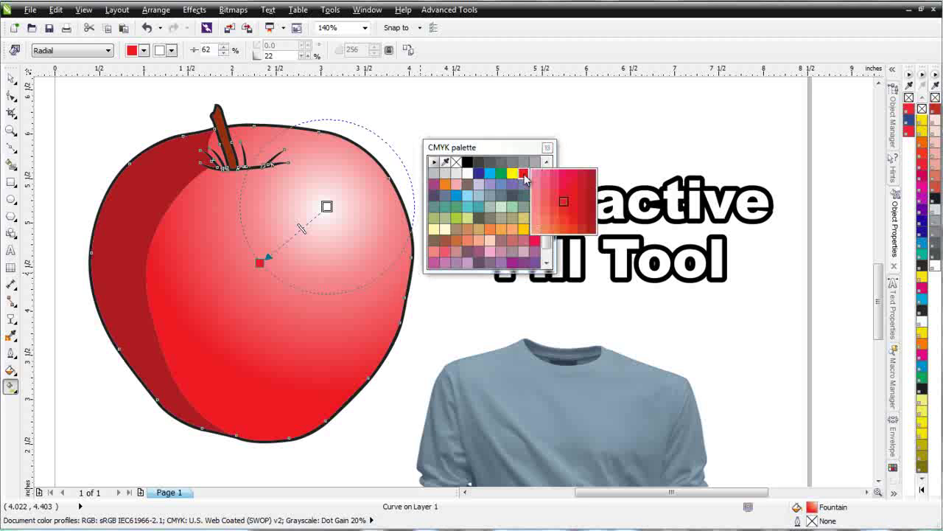
- Make the gradient's outer colour a deeper red and add a red node at position 56
{"action": "left_click", "coordinate": [582, 212]}
{"action": "left_click_drag", "start_coordinate": [485, 229], "coordinate": [378, 263]}
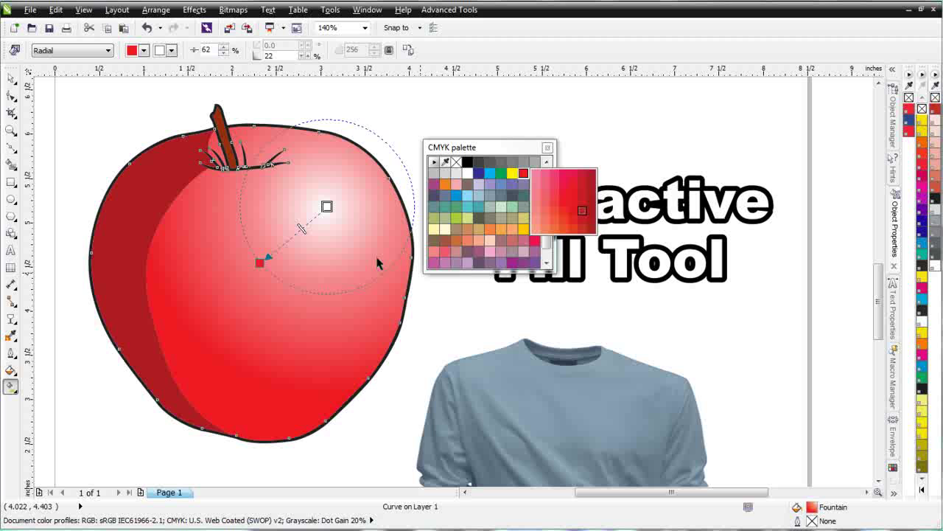
{"action": "left_click_drag", "start_coordinate": [289, 258], "coordinate": [260, 264]}
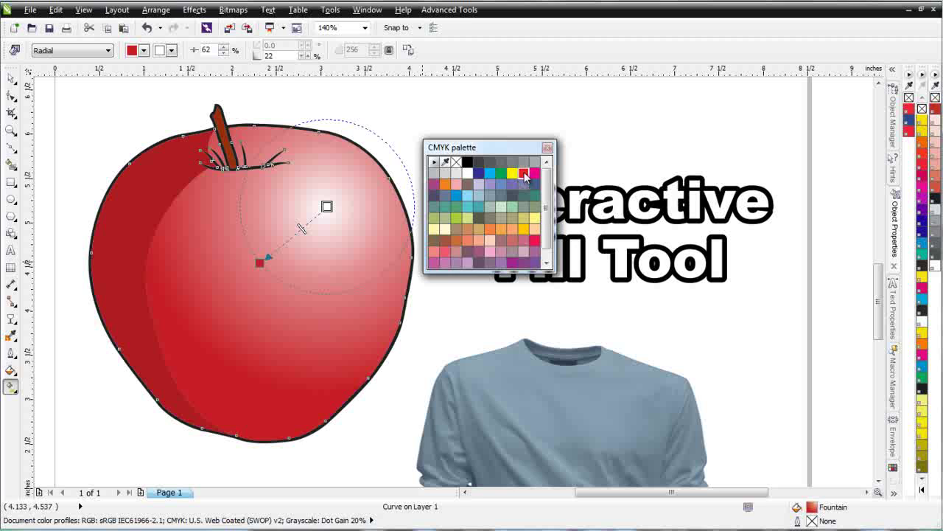
{"action": "left_click_drag", "start_coordinate": [525, 176], "coordinate": [289, 248]}
{"action": "left_click_drag", "start_coordinate": [288, 247], "coordinate": [286, 244]}
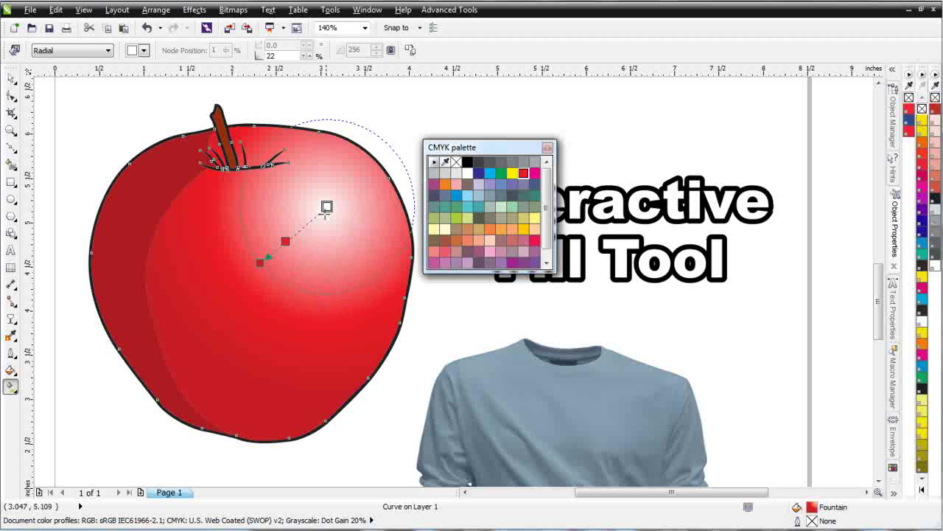
{"action": "left_click_drag", "start_coordinate": [285, 241], "coordinate": [296, 232]}
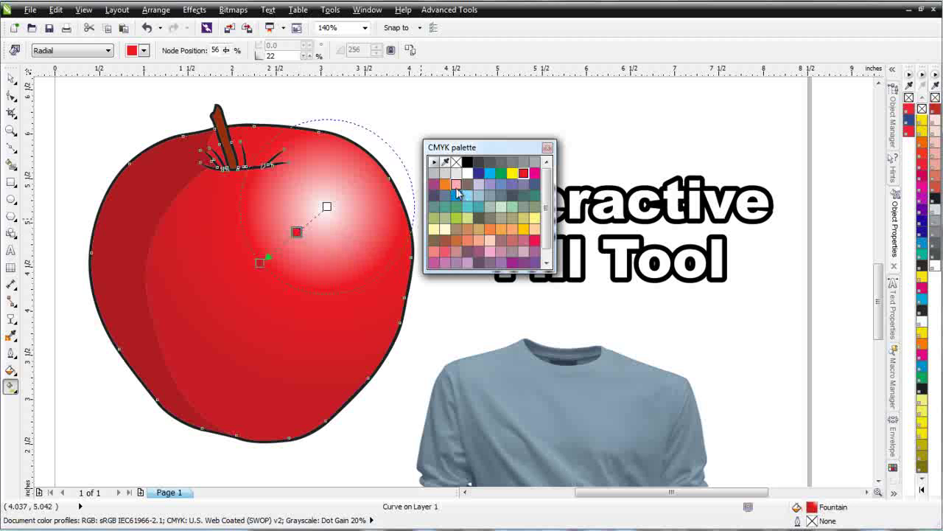
- Tint the highlight's centre colour pink and move the floating palette slightly right
{"action": "left_click_drag", "start_coordinate": [456, 191], "coordinate": [329, 211]}
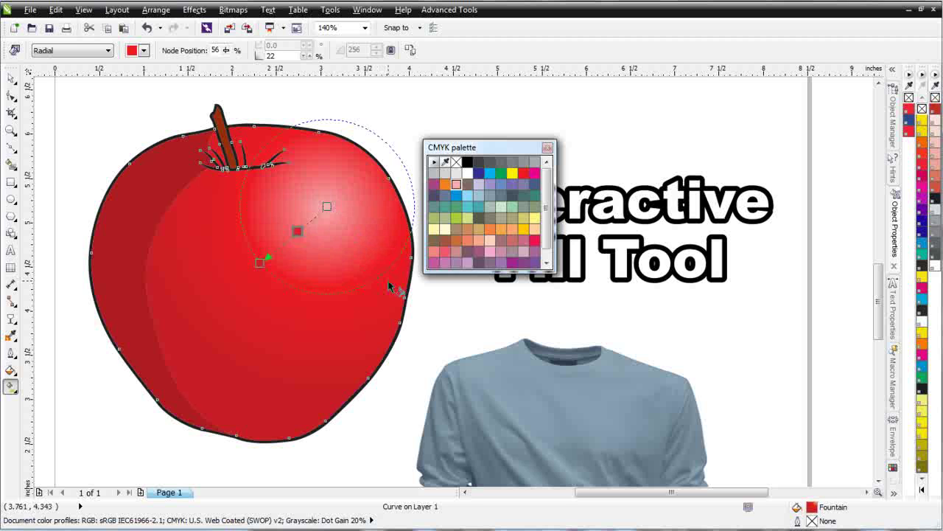
{"action": "scroll", "coordinate": [388, 280], "scroll_direction": "down", "scroll_amount": 2}
{"action": "left_click_drag", "start_coordinate": [519, 147], "coordinate": [680, 172]}
- Move the floating palette off the Interactive Fill Tool heading and clear the selection
{"action": "left_click", "coordinate": [11, 77]}
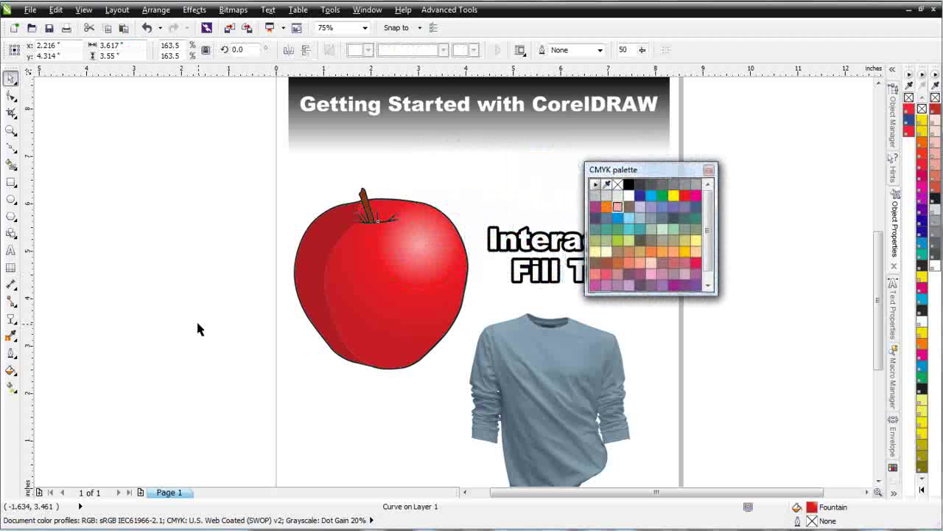
{"action": "left_click", "coordinate": [198, 328]}
{"action": "left_click", "coordinate": [426, 263]}
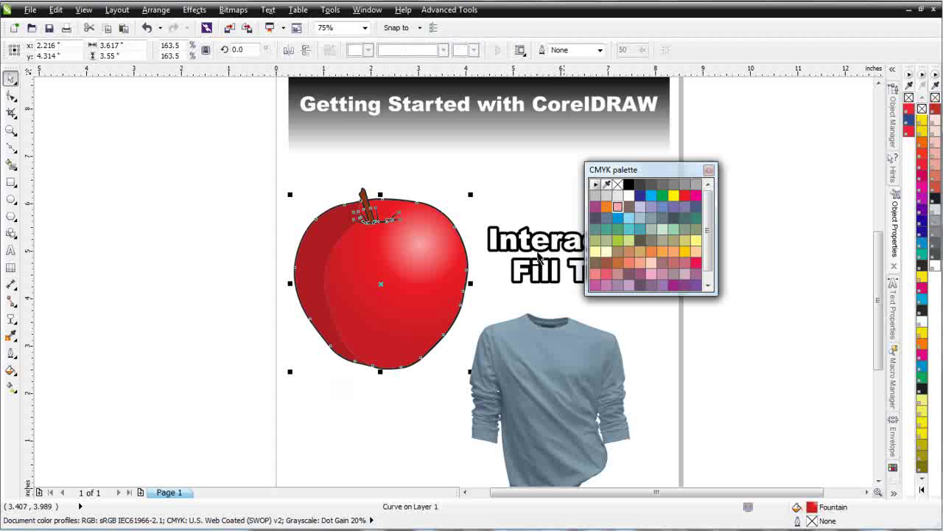
{"action": "left_click_drag", "start_coordinate": [651, 171], "coordinate": [765, 170]}
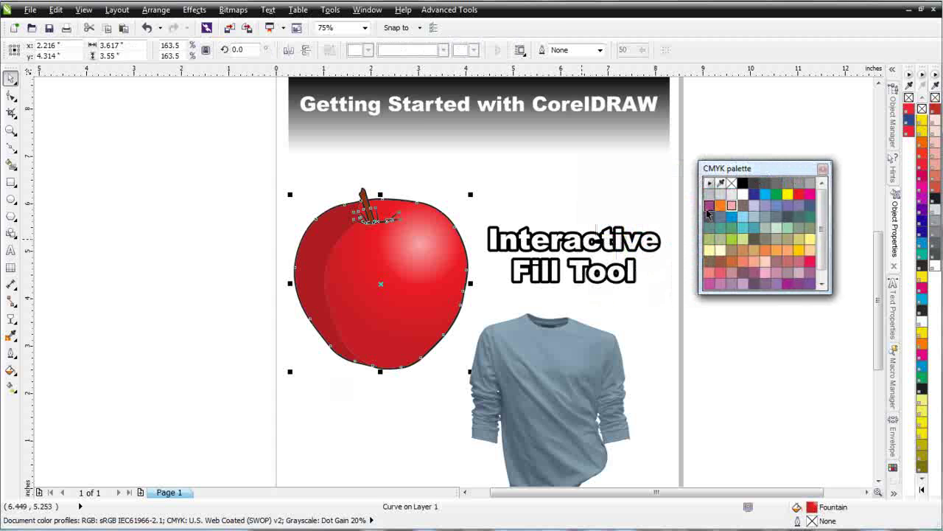
{"action": "left_click", "coordinate": [579, 279]}
{"action": "scroll", "coordinate": [606, 276], "scroll_direction": "up", "scroll_amount": 1}
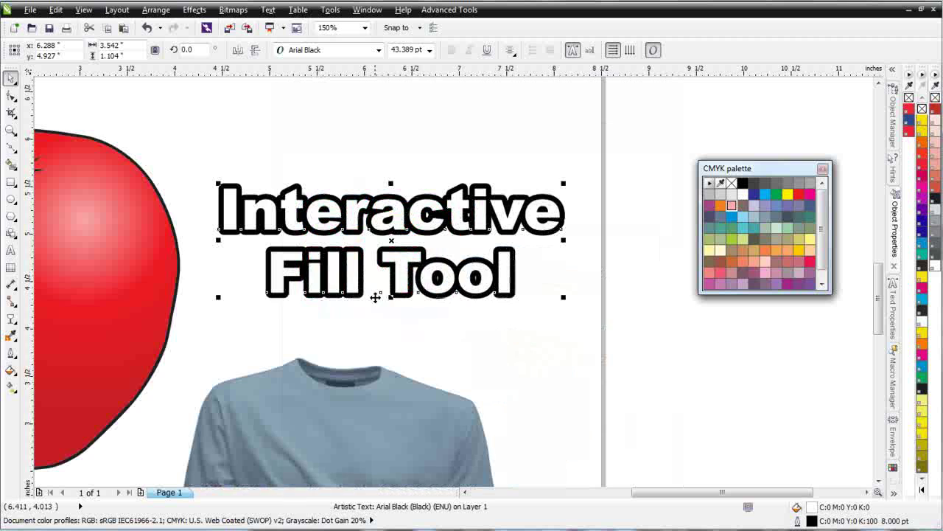
{"action": "key", "text": "Escape"}
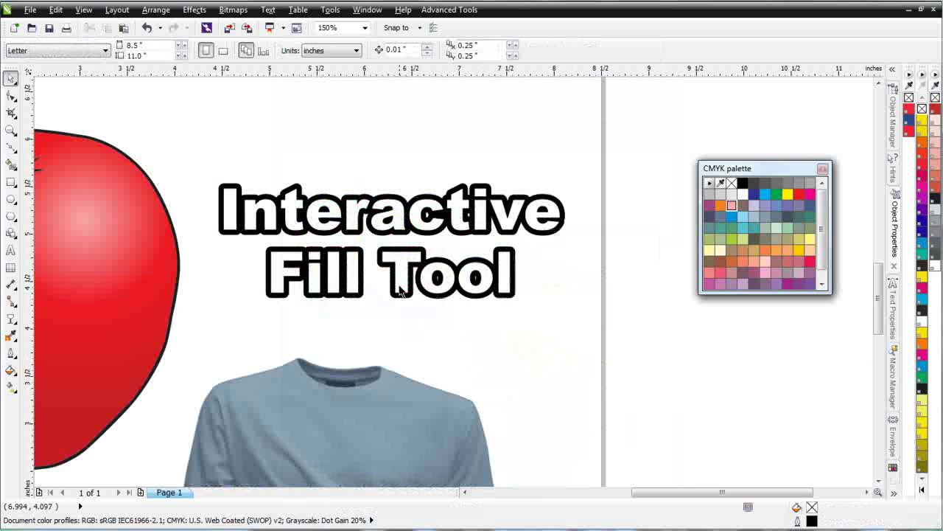
- Lay a diagonal linear fill from the left of 'Fill' to the end of 'Interactive'
{"action": "left_click", "coordinate": [11, 386]}
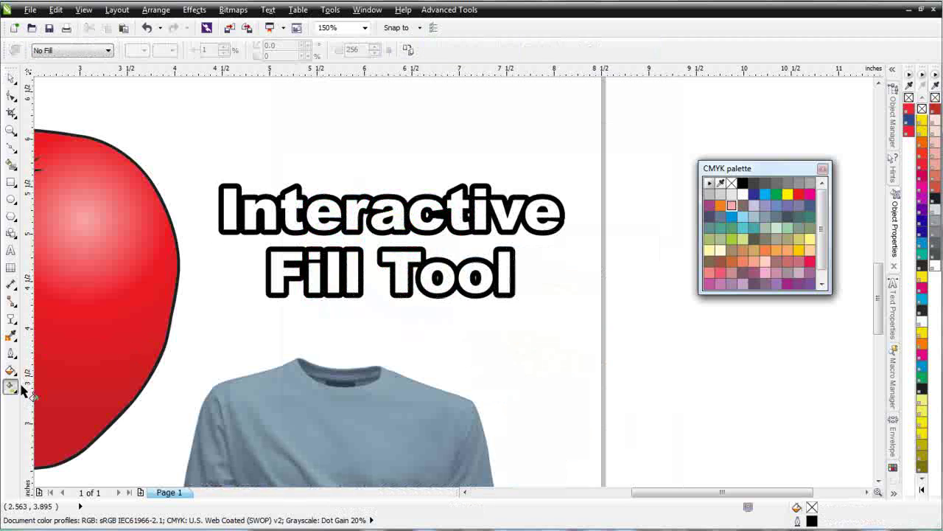
{"action": "left_click", "coordinate": [291, 278]}
{"action": "left_click_drag", "start_coordinate": [276, 273], "coordinate": [548, 210]}
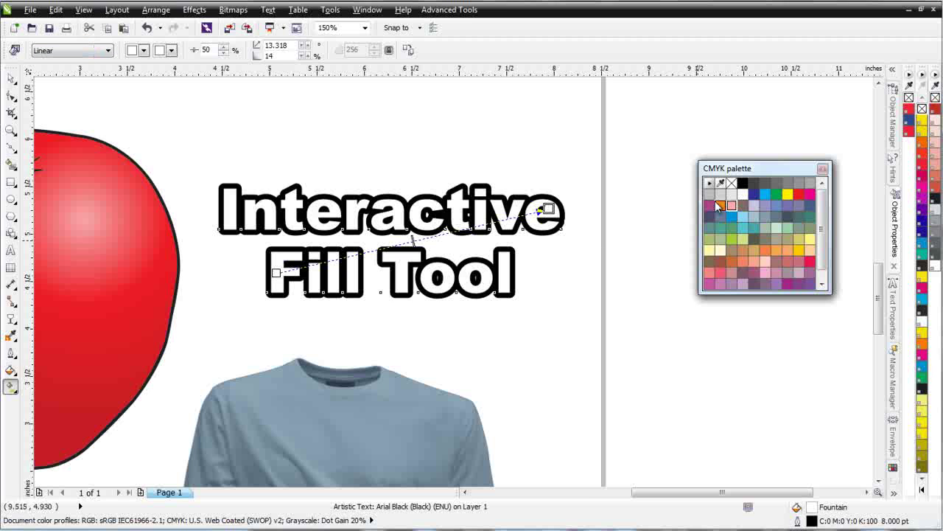
- Make both ends of the heading's gradient grey and add light grey and grey stops along it
{"action": "left_click", "coordinate": [810, 183]}
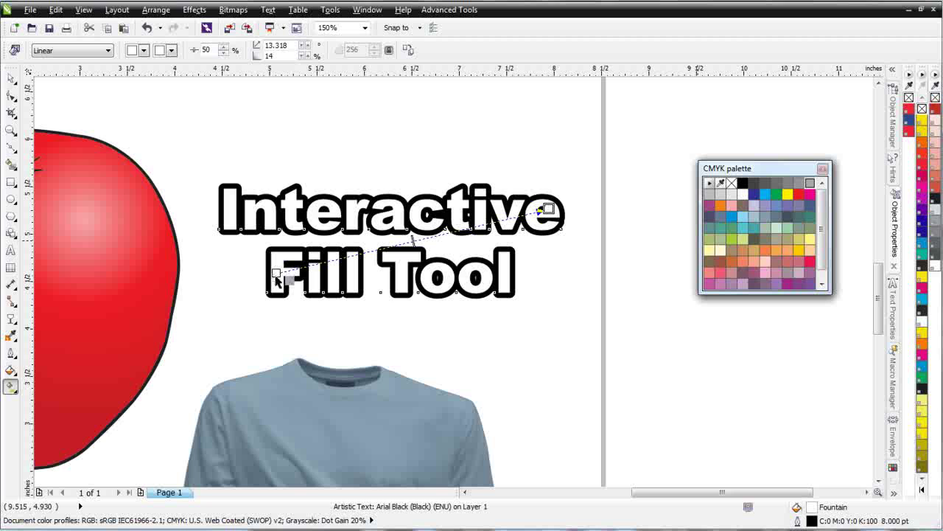
{"action": "left_click_drag", "start_coordinate": [276, 280], "coordinate": [275, 273]}
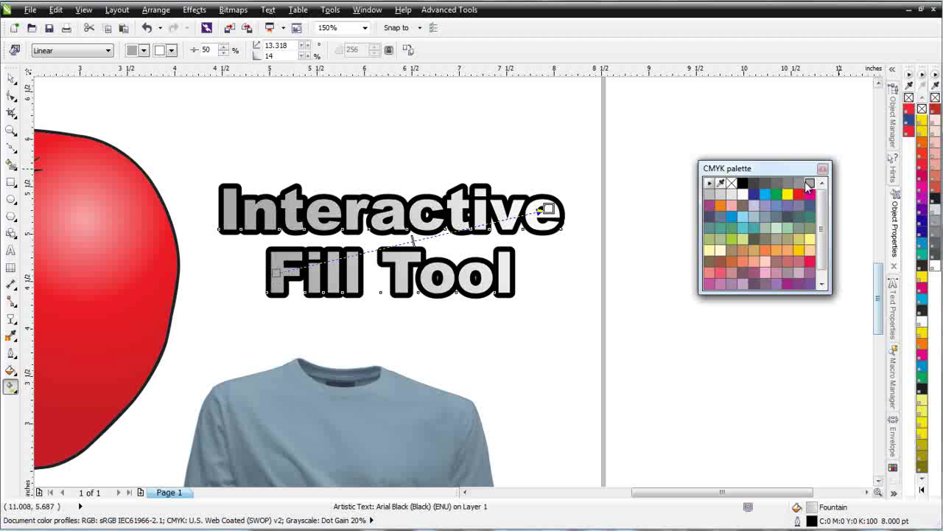
{"action": "left_click_drag", "start_coordinate": [811, 186], "coordinate": [552, 209]}
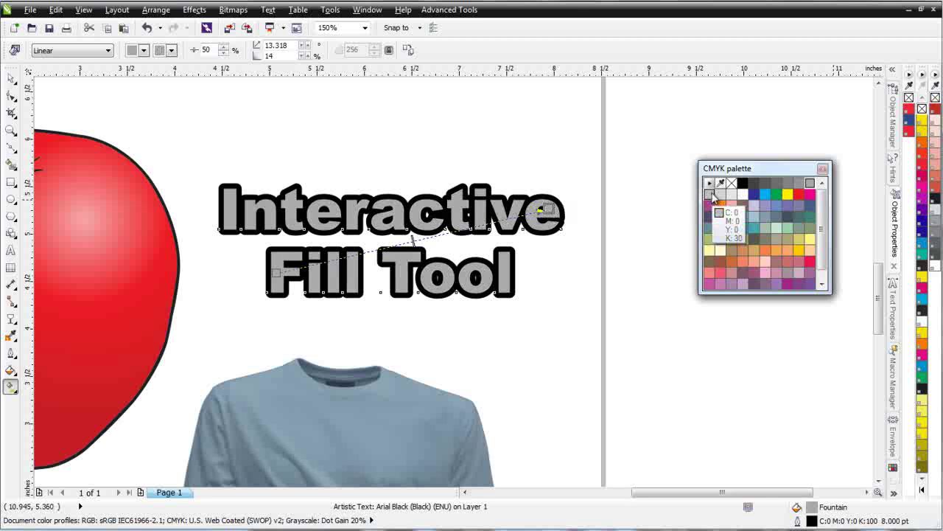
{"action": "left_click_drag", "start_coordinate": [709, 197], "coordinate": [341, 257]}
{"action": "left_click_drag", "start_coordinate": [709, 199], "coordinate": [382, 248]}
{"action": "mouse_move", "coordinate": [735, 193]}
{"action": "left_mouse_down"}
{"action": "mouse_move", "coordinate": [379, 253]}
{"action": "mouse_move", "coordinate": [439, 235]}
{"action": "left_mouse_up"}
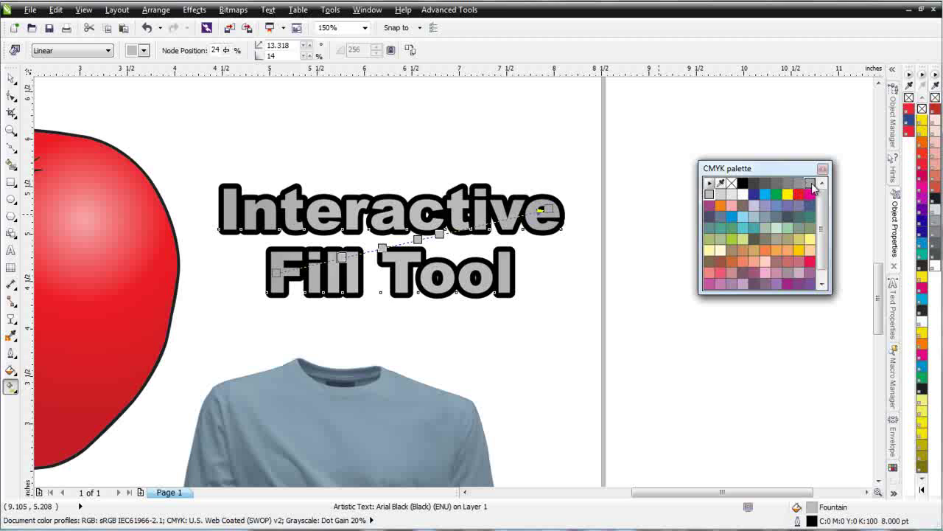
{"action": "left_click_drag", "start_coordinate": [812, 188], "coordinate": [467, 227]}
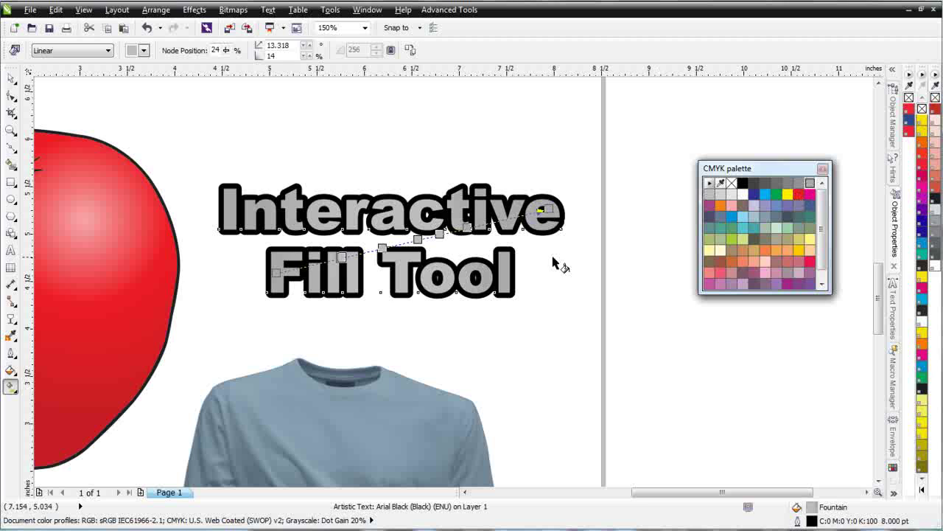
{"action": "left_click_drag", "start_coordinate": [811, 184], "coordinate": [505, 219]}
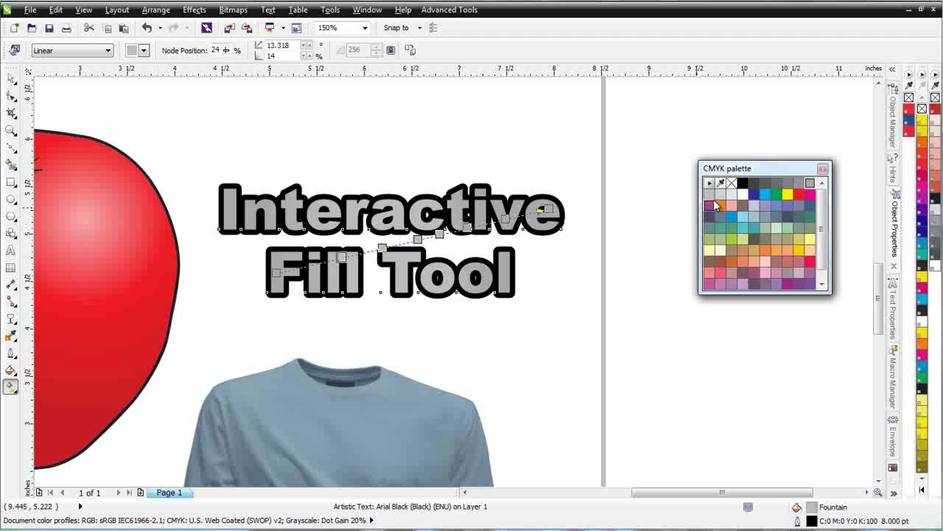
- Add white stops along the heading's gradient near 'Fill', 'Tool' and the gradient's end
{"action": "left_click_drag", "start_coordinate": [735, 196], "coordinate": [507, 312]}
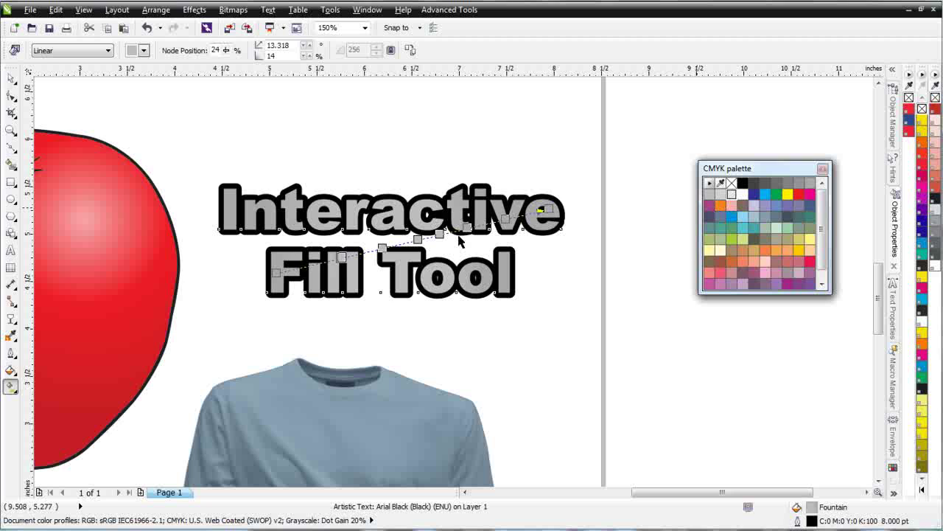
{"action": "left_click_drag", "start_coordinate": [455, 231], "coordinate": [453, 230]}
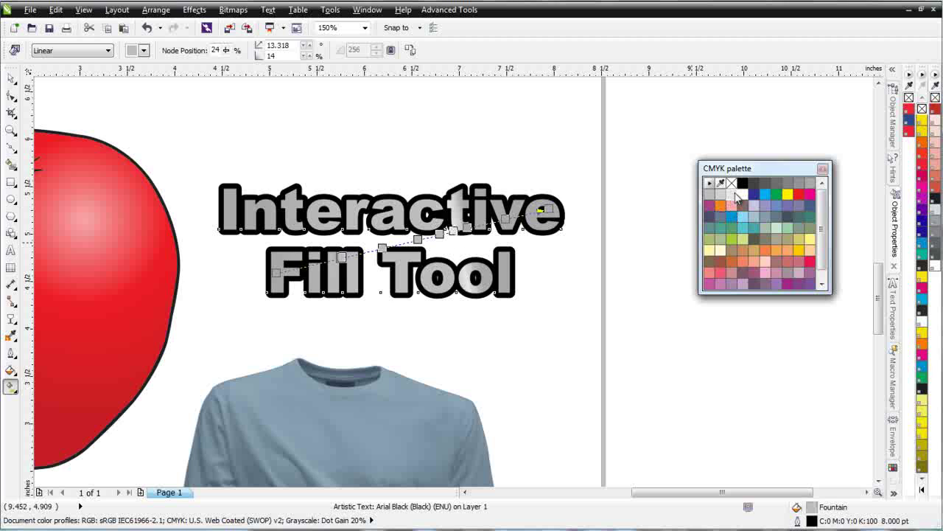
{"action": "left_click_drag", "start_coordinate": [733, 201], "coordinate": [484, 224]}
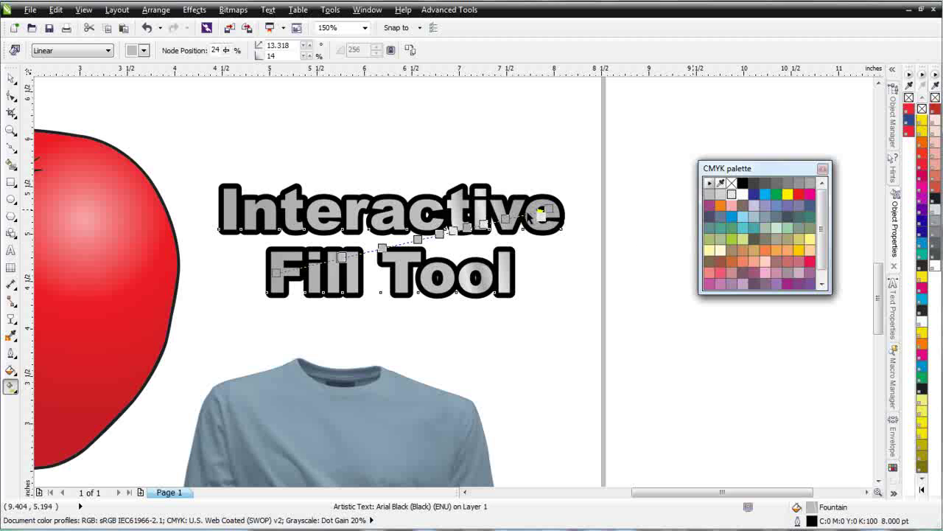
{"action": "left_click_drag", "start_coordinate": [523, 214], "coordinate": [524, 215]}
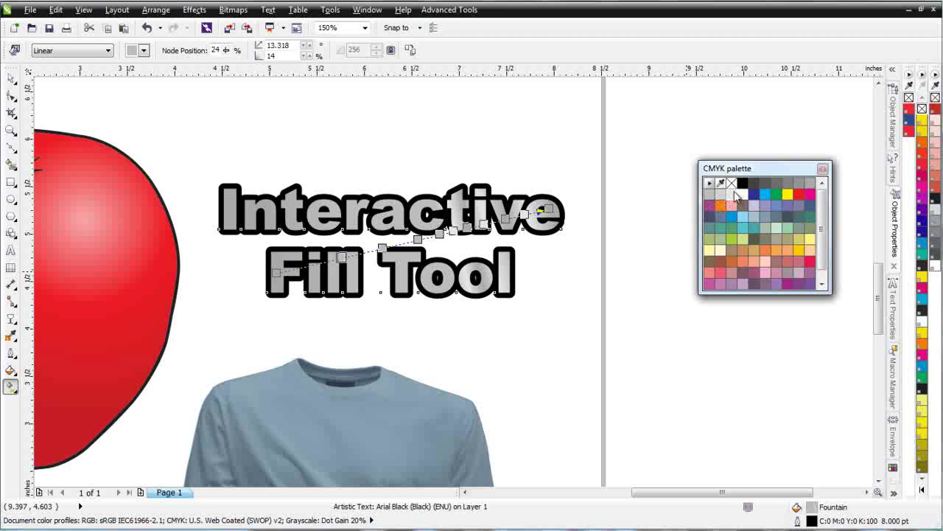
{"action": "left_click_drag", "start_coordinate": [398, 248], "coordinate": [395, 244]}
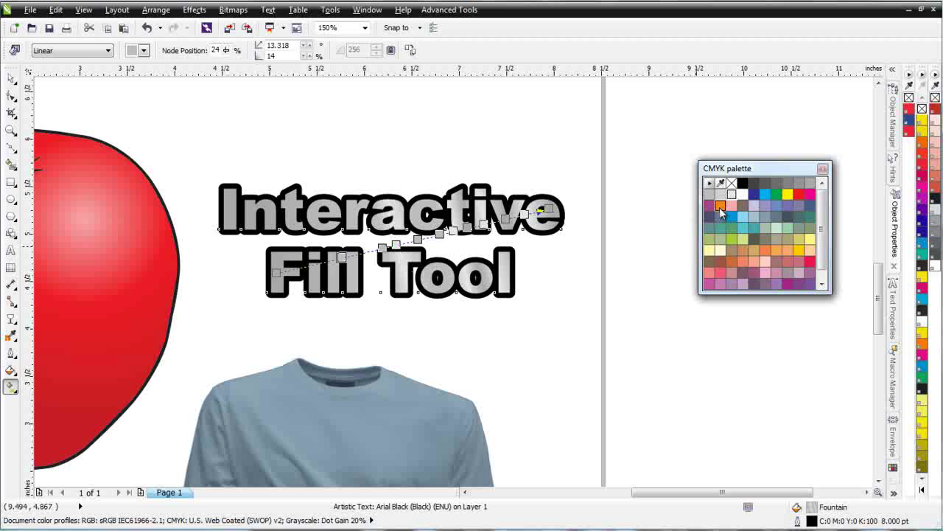
{"action": "left_click_drag", "start_coordinate": [732, 196], "coordinate": [360, 253]}
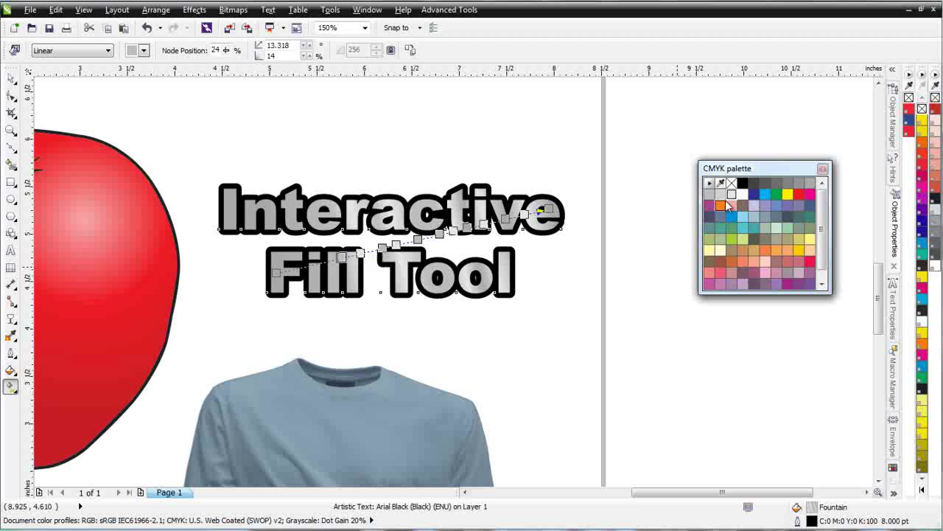
{"action": "left_click_drag", "start_coordinate": [733, 196], "coordinate": [619, 288]}
{"action": "left_click_drag", "start_coordinate": [330, 267], "coordinate": [322, 261]}
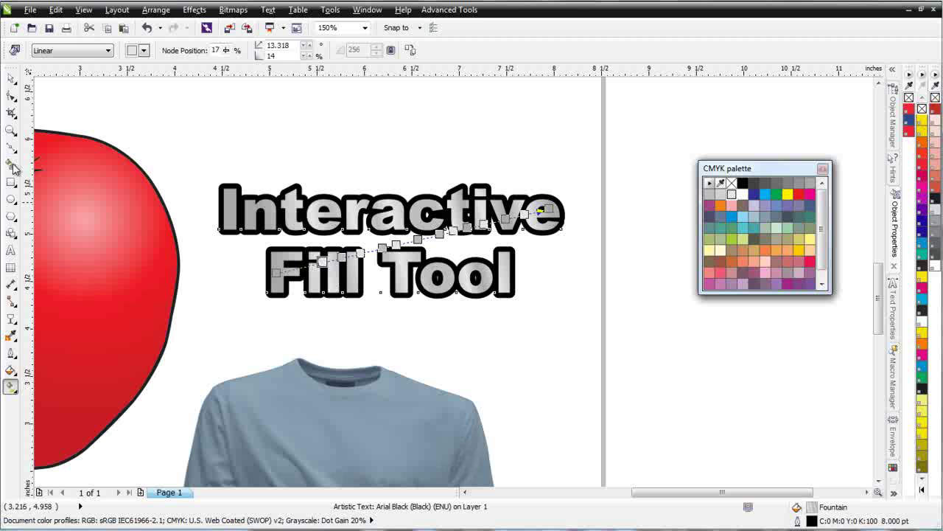
- Steepen the heading's gradient, end node up-right and start node below 'Fill'
{"action": "left_click", "coordinate": [11, 78]}
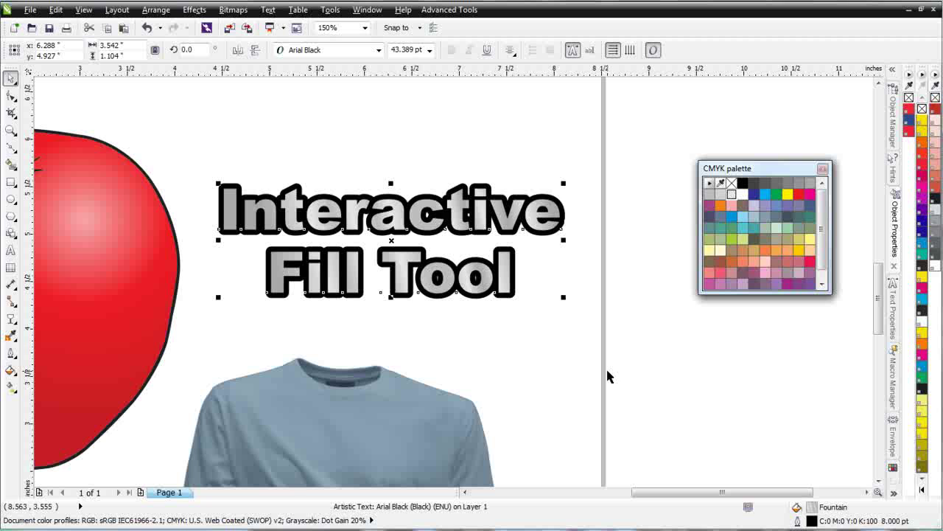
{"action": "left_click", "coordinate": [11, 387]}
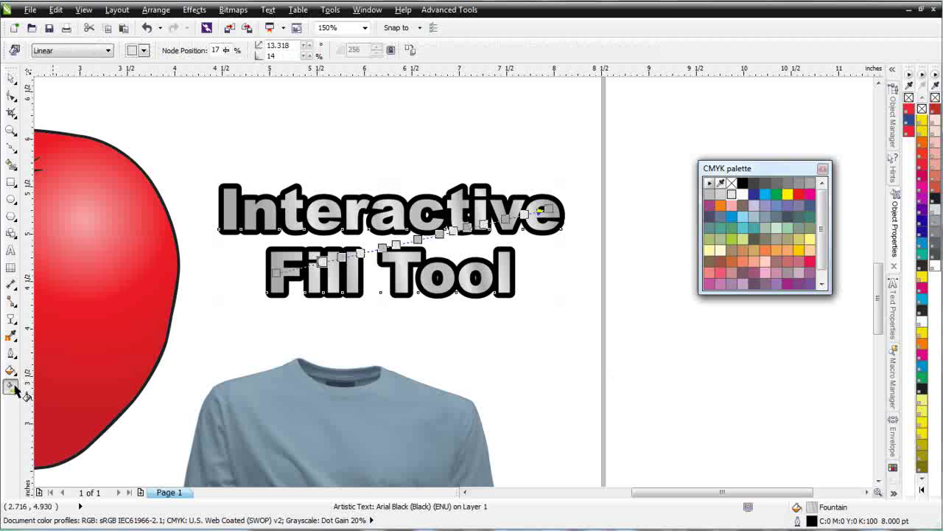
{"action": "left_click_drag", "start_coordinate": [545, 210], "coordinate": [509, 151]}
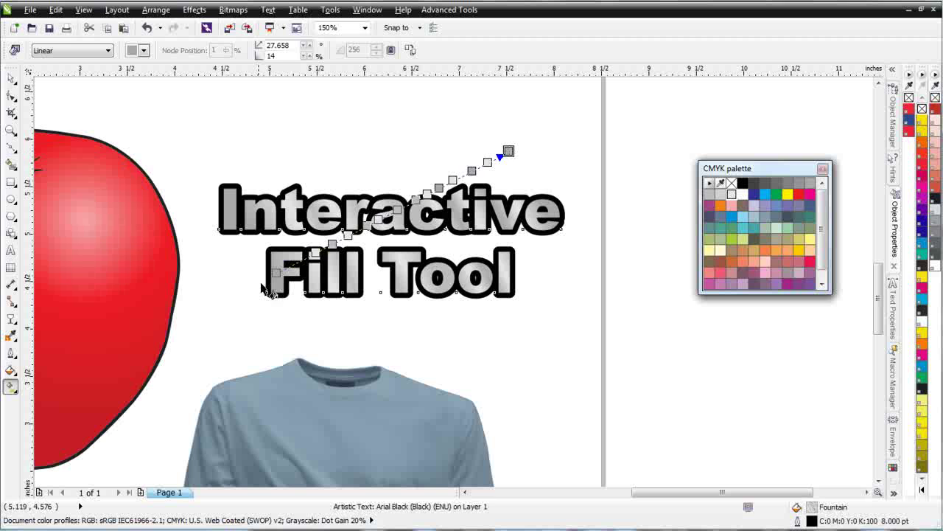
{"action": "left_click_drag", "start_coordinate": [276, 272], "coordinate": [244, 325]}
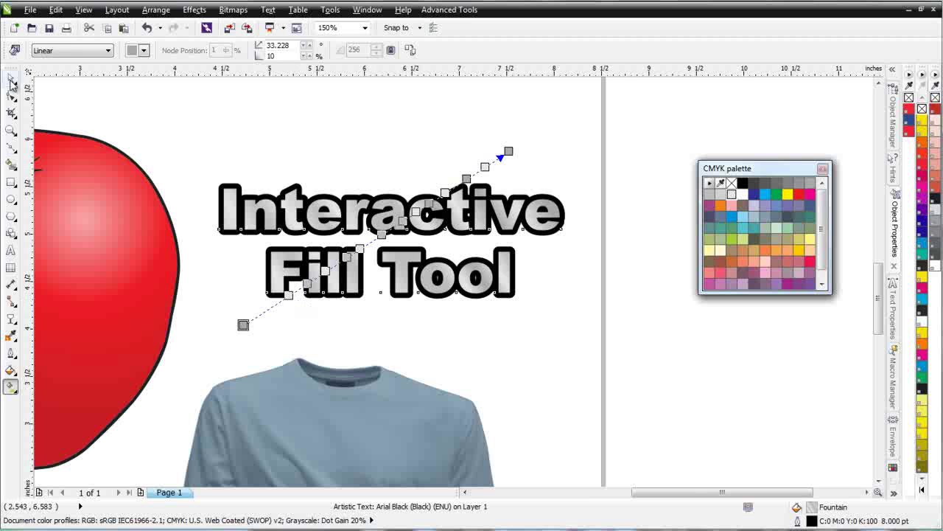
{"action": "left_click", "coordinate": [10, 78]}
- Drag the T-shirt photo right to expose the light-blue shirt silhouette beneath it
{"action": "scroll", "coordinate": [527, 361], "scroll_direction": "down", "scroll_amount": 2}
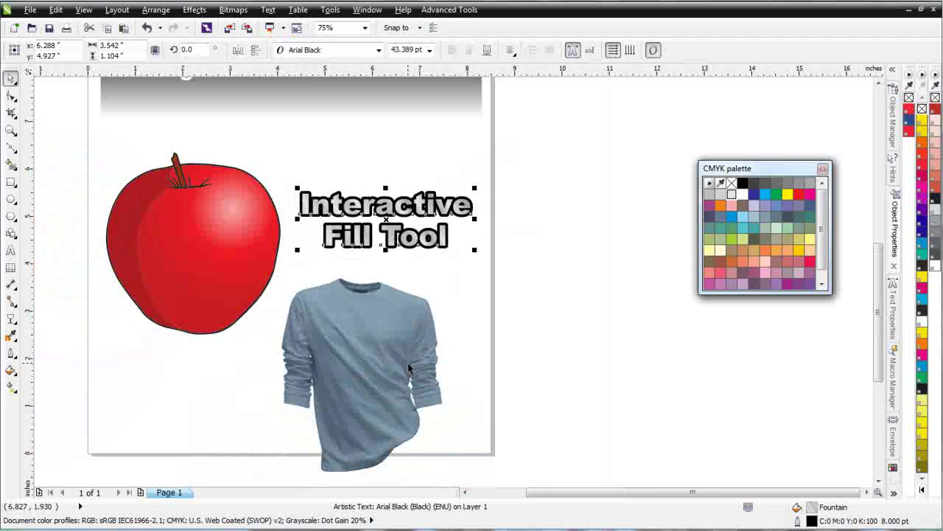
{"action": "scroll", "coordinate": [459, 322], "scroll_direction": "up", "scroll_amount": 2}
{"action": "left_click", "coordinate": [374, 195]}
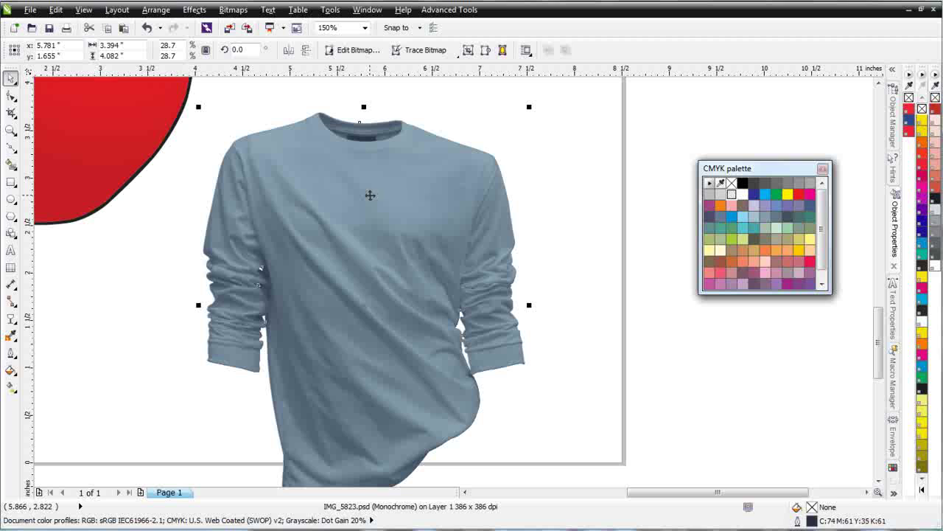
{"action": "left_click", "coordinate": [11, 387]}
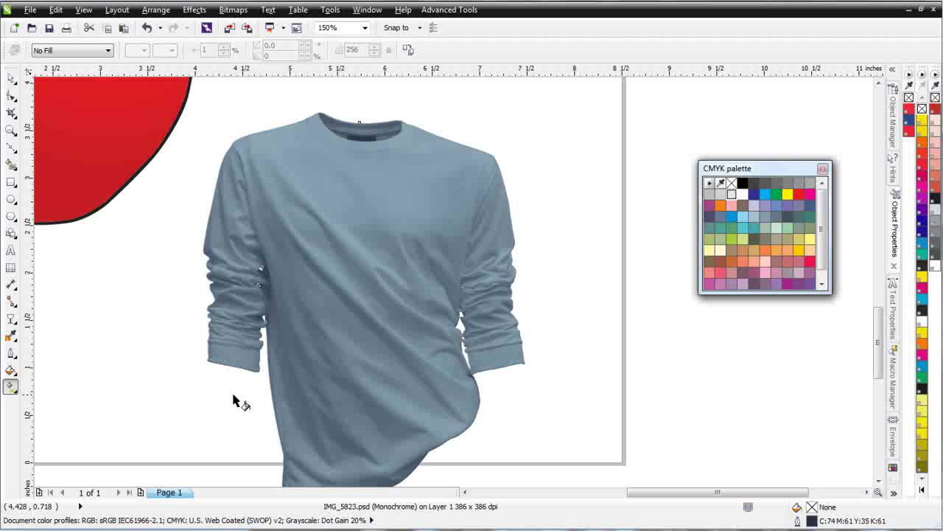
{"action": "left_click", "coordinate": [12, 78]}
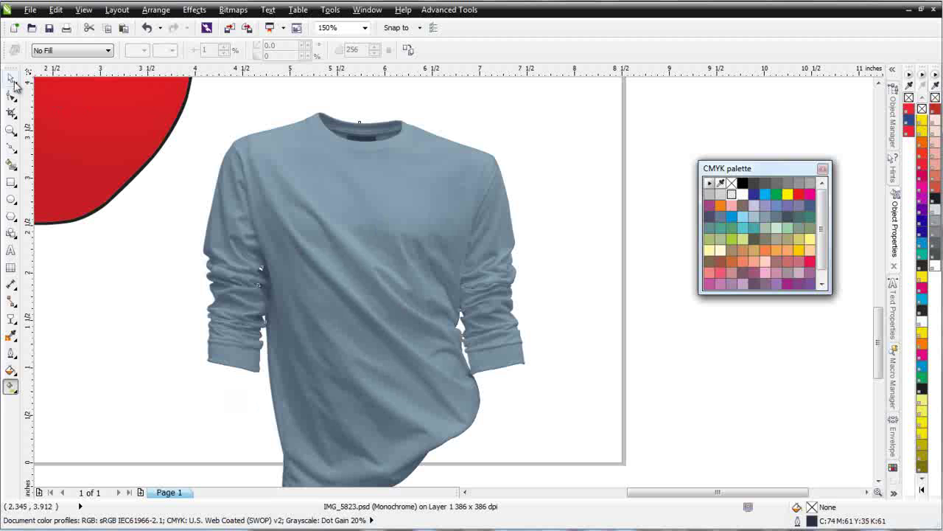
{"action": "left_click_drag", "start_coordinate": [368, 274], "coordinate": [561, 274]}
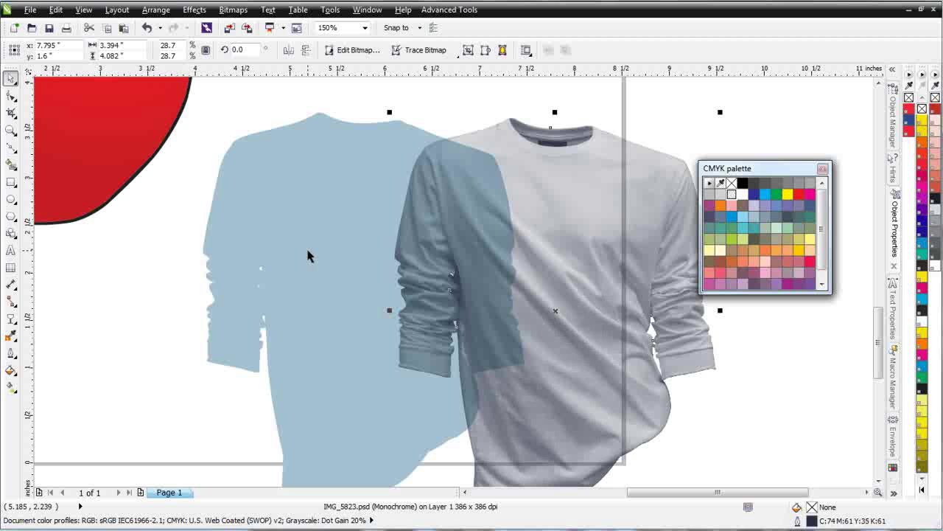
- Apply a Full Color Pattern fill to the shirt silhouette
{"action": "left_click", "coordinate": [392, 321]}
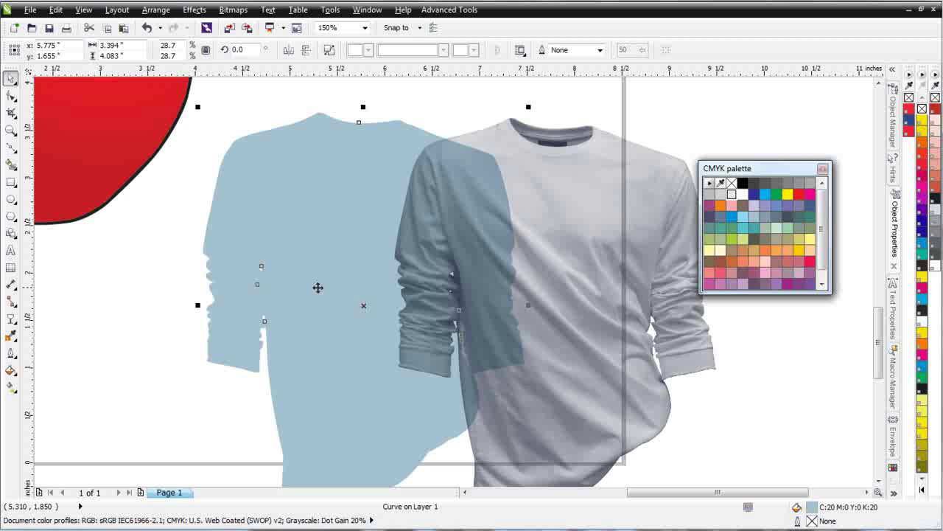
{"action": "left_click", "coordinate": [10, 388]}
{"action": "left_click", "coordinate": [109, 52]}
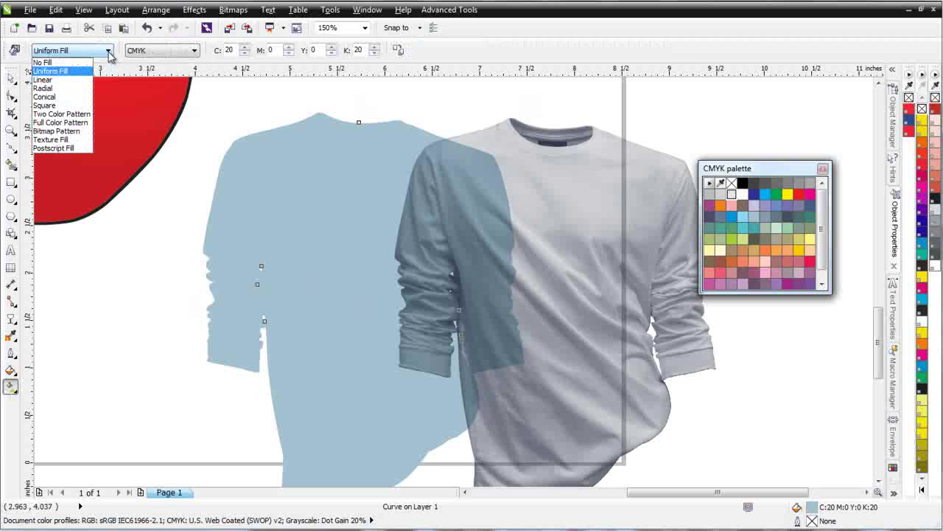
{"action": "left_click", "coordinate": [83, 124]}
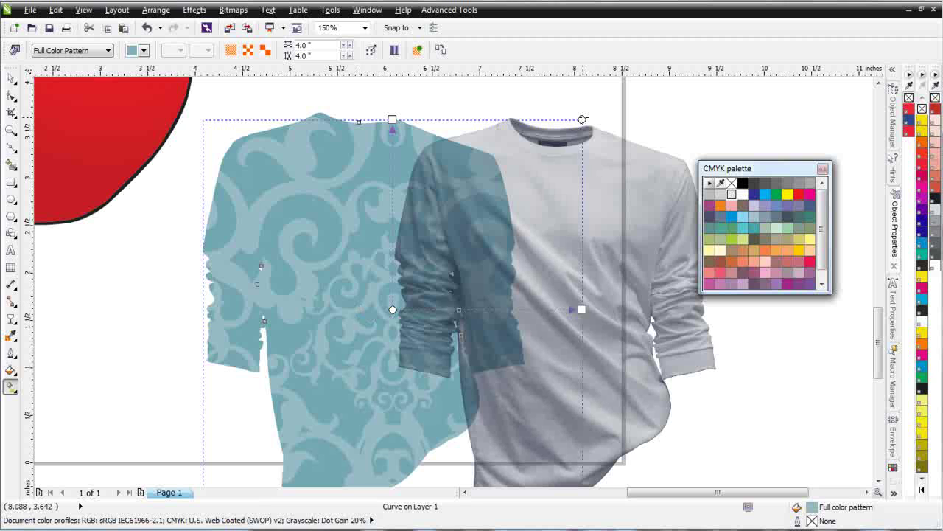
- Shrink the pattern tiles, then switch the silhouette to a strawberry Bitmap Pattern fill
{"action": "left_click_drag", "start_coordinate": [583, 119], "coordinate": [465, 236]}
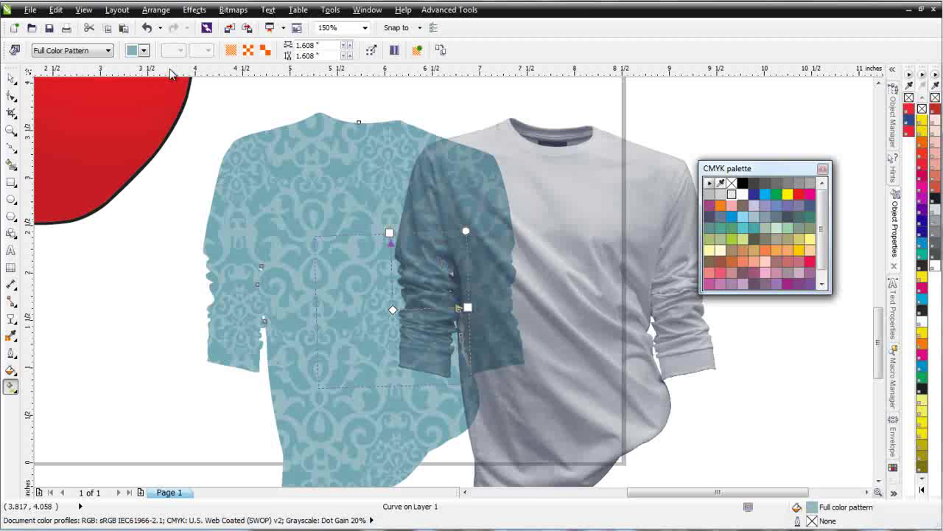
{"action": "left_click", "coordinate": [108, 51]}
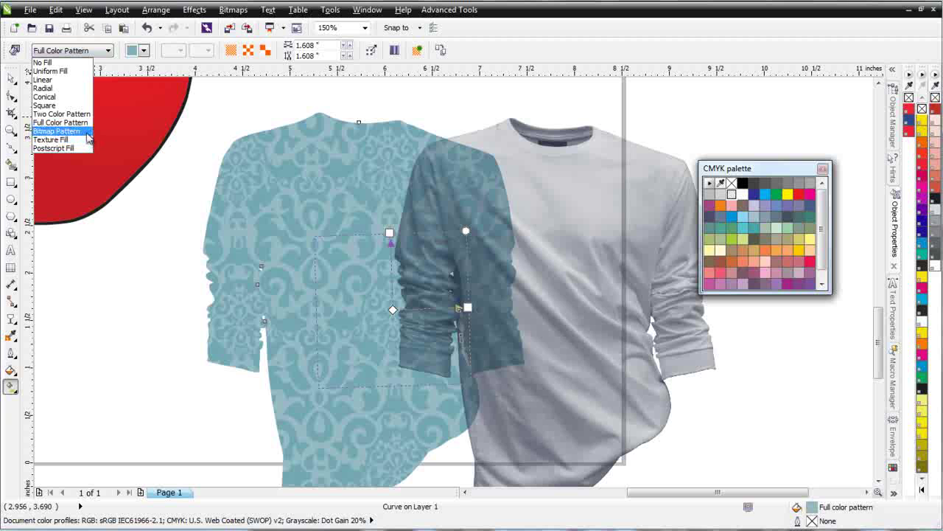
{"action": "left_click", "coordinate": [59, 130]}
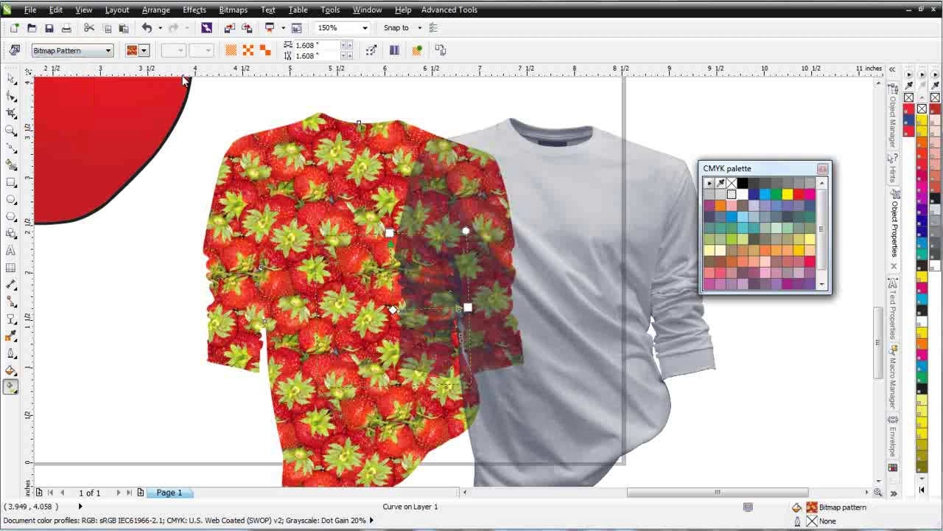
- Fill the shirt silhouette with the red diamond-plate bitmap pattern, shifted left, with tiles shrunk to about 0.822 inch
{"action": "left_click", "coordinate": [145, 51]}
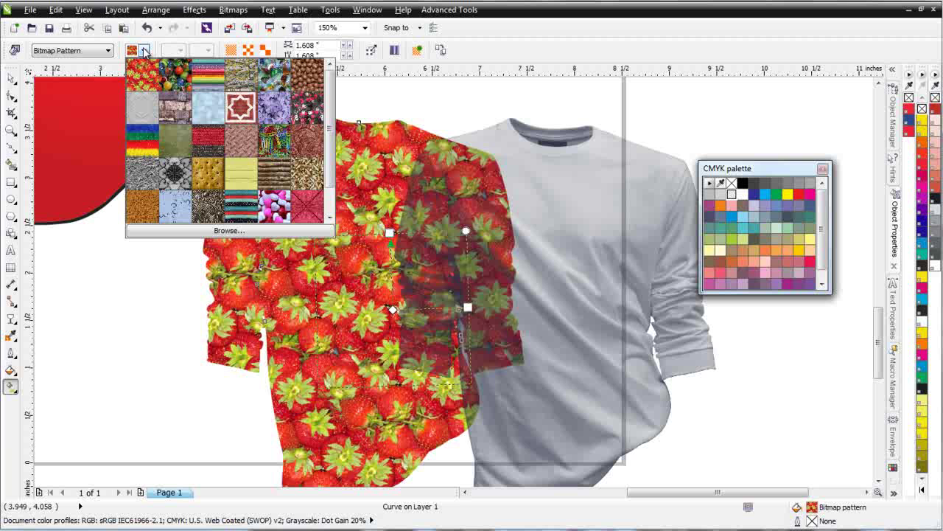
{"action": "left_click", "coordinate": [241, 147]}
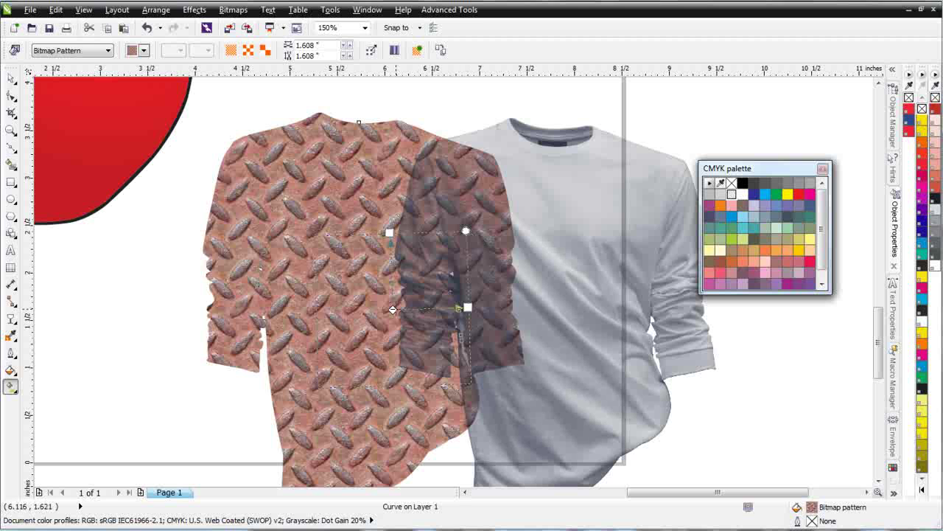
{"action": "left_click_drag", "start_coordinate": [393, 309], "coordinate": [308, 306]}
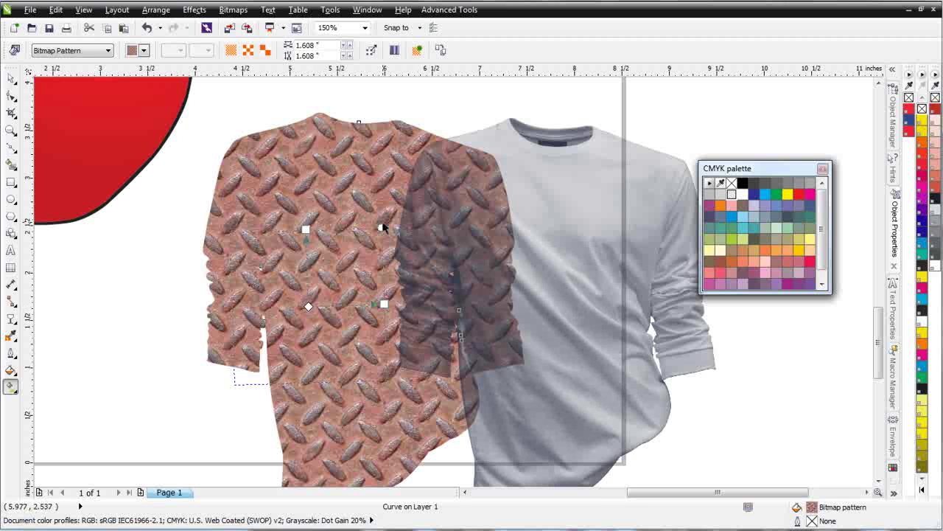
{"action": "left_click_drag", "start_coordinate": [381, 228], "coordinate": [330, 256]}
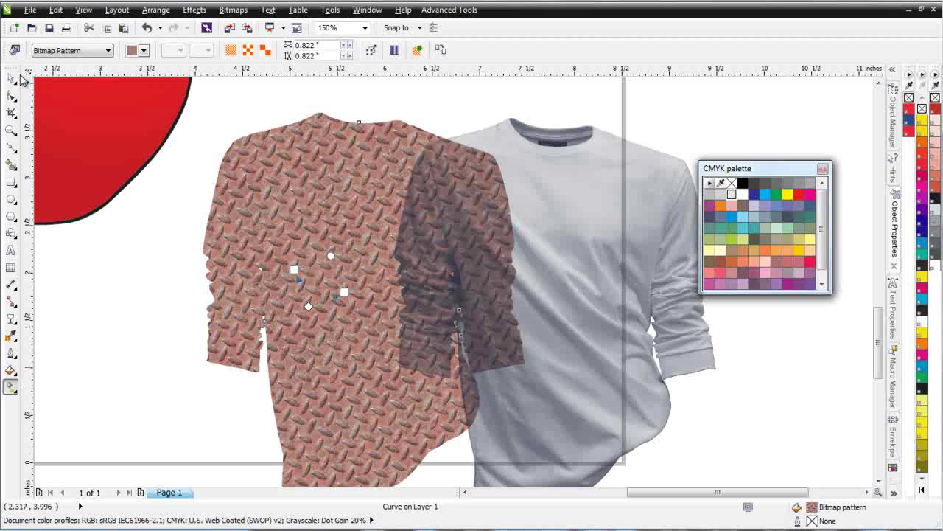
{"action": "left_click", "coordinate": [15, 78]}
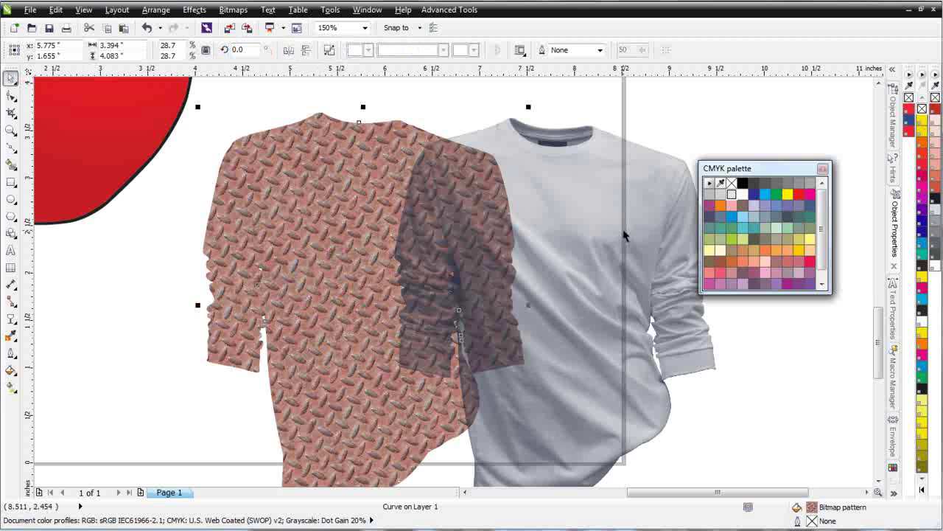
- Centre-align the white shirt photo over the diamond-plate silhouette
{"action": "left_click", "coordinate": [383, 313]}
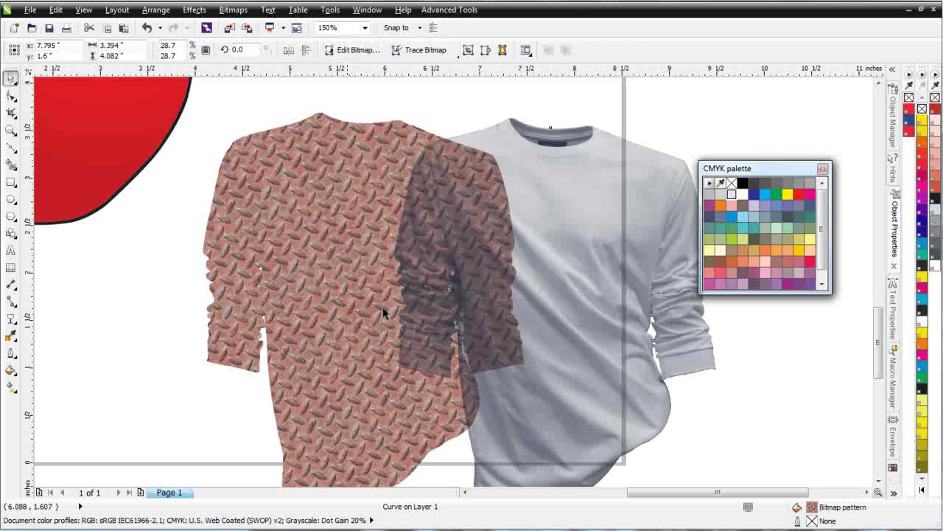
{"action": "left_click", "coordinate": [268, 210], "text": "shift"}
{"action": "key", "text": "c"}
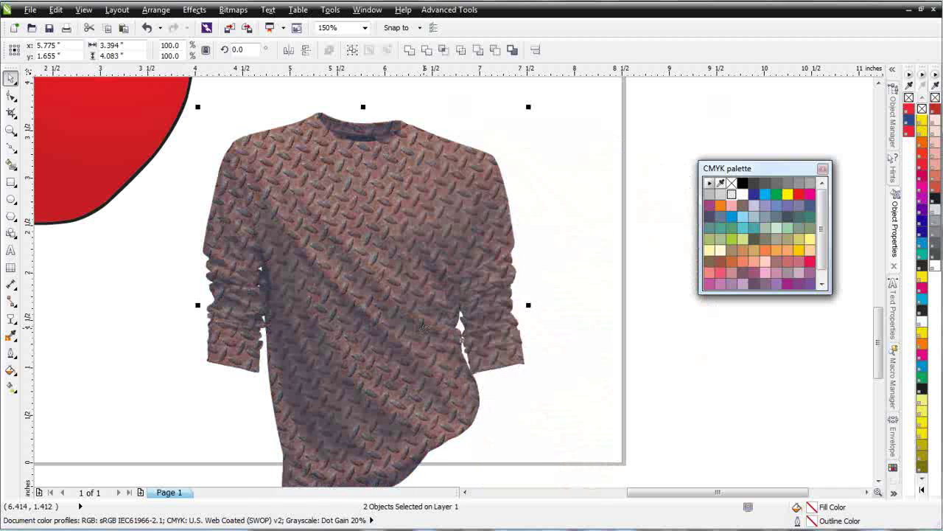
{"action": "left_click", "coordinate": [563, 301]}
- Zoom out to the whole page and select the patterned silhouette beneath the shirt photo
{"action": "key", "text": "F3"}
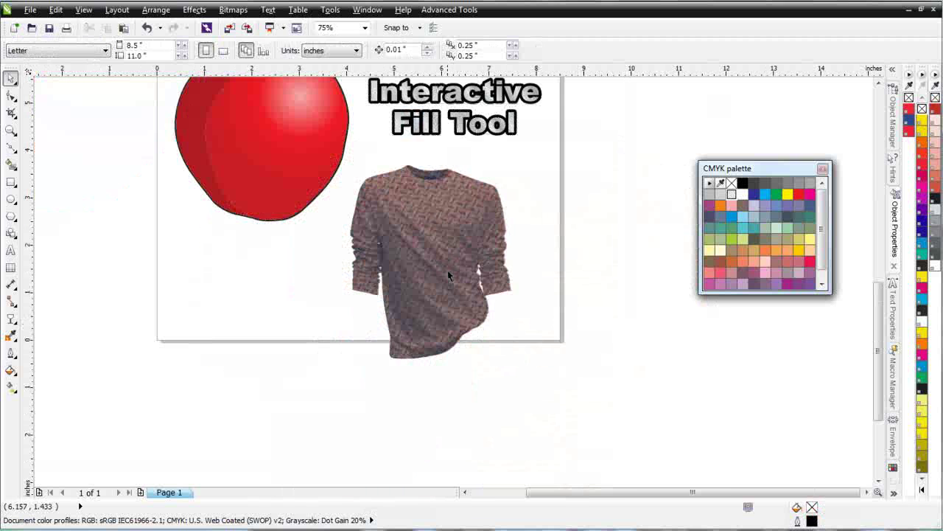
{"action": "scroll", "coordinate": [448, 270], "scroll_direction": "up", "scroll_amount": 1}
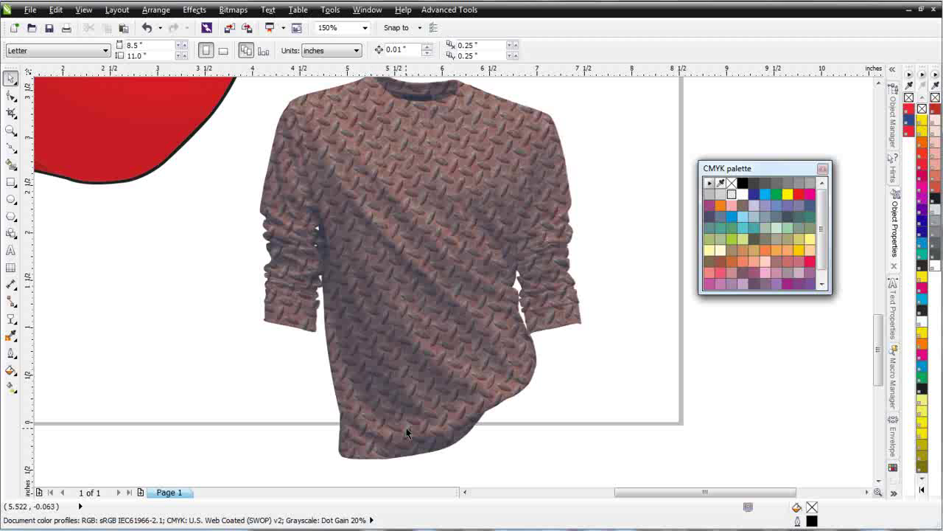
{"action": "left_click", "coordinate": [438, 300]}
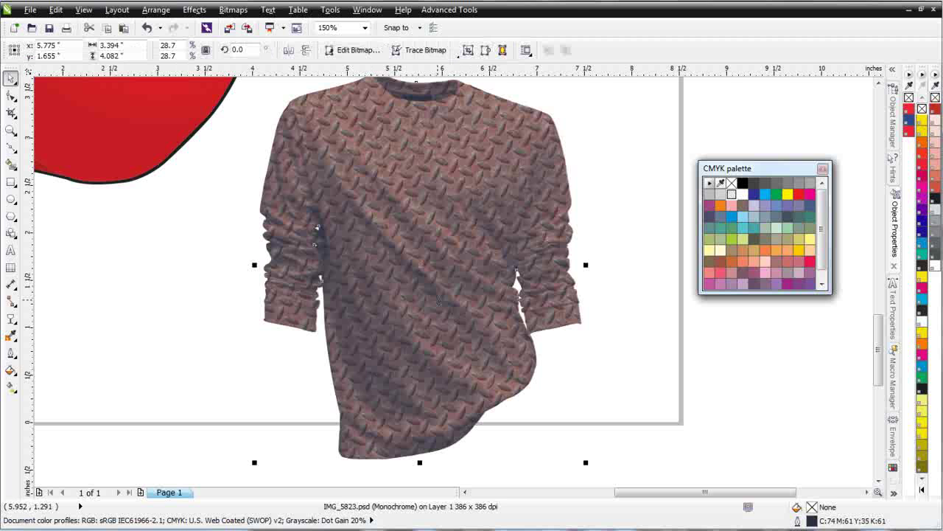
{"action": "left_click", "coordinate": [438, 297], "text": "alt"}
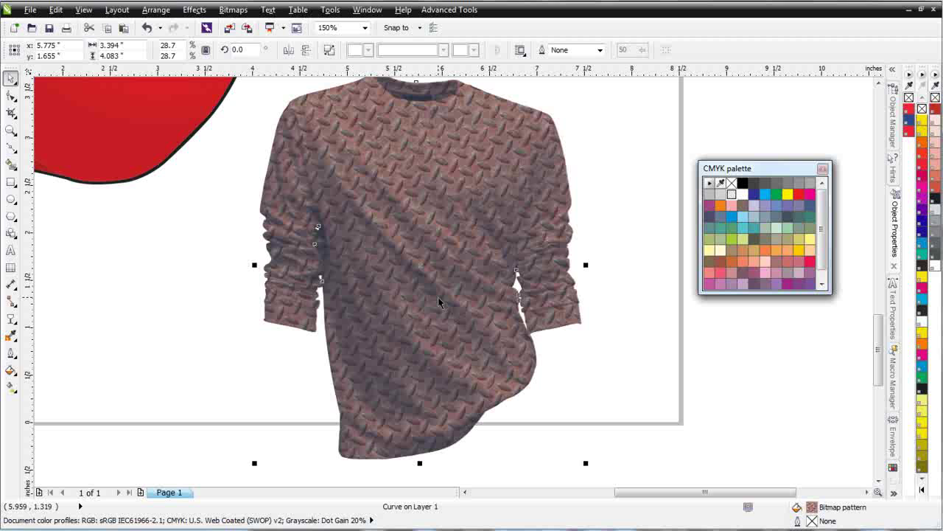
- Enlarge the diamond-plate tiles to about 1.185 by 1.33 inches and rotate the pattern to an angle
{"action": "left_click", "coordinate": [11, 386]}
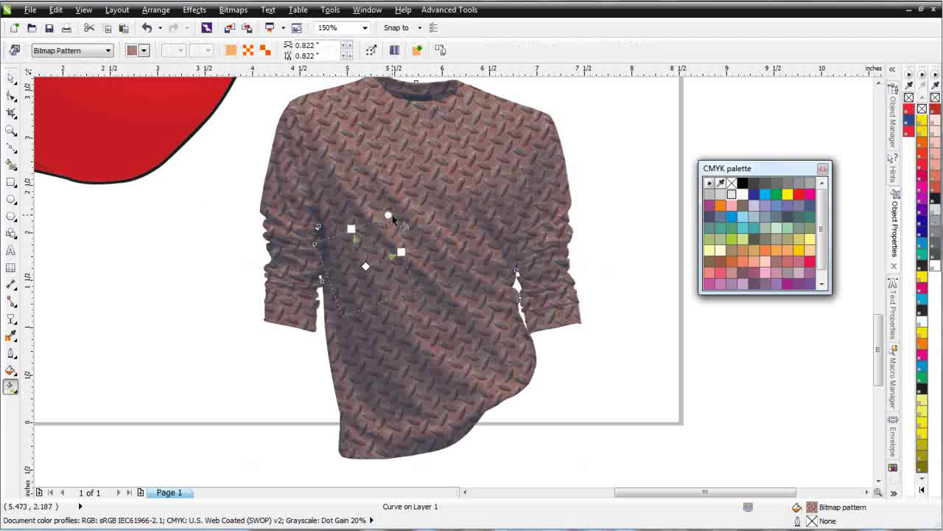
{"action": "left_click_drag", "start_coordinate": [388, 215], "coordinate": [433, 171]}
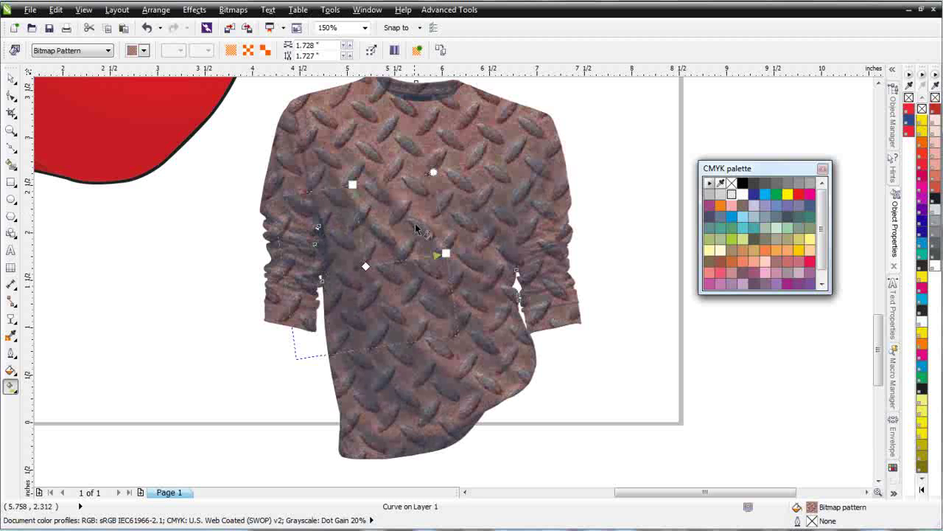
{"action": "mouse_move", "coordinate": [446, 253]}
{"action": "left_mouse_down"}
{"action": "mouse_move", "coordinate": [427, 231]}
{"action": "mouse_move", "coordinate": [434, 246]}
{"action": "left_mouse_up"}
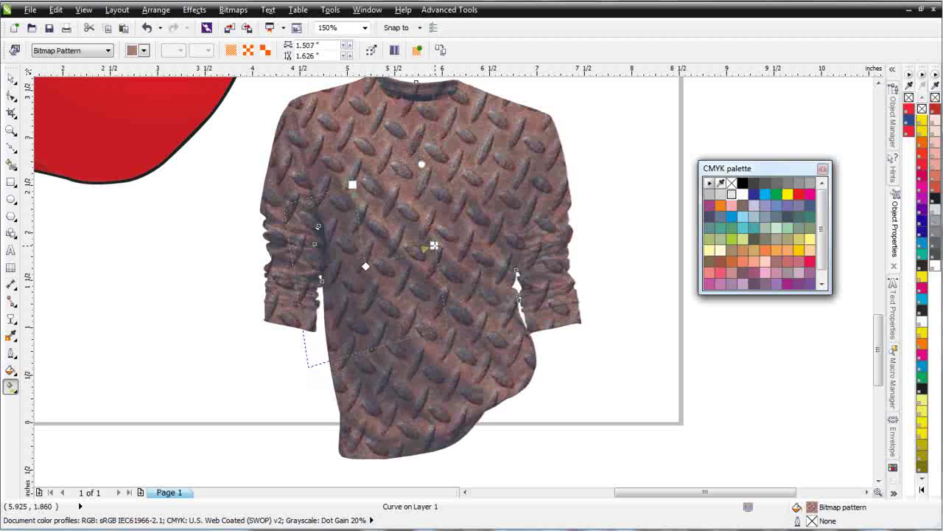
{"action": "left_click_drag", "start_coordinate": [422, 163], "coordinate": [434, 322]}
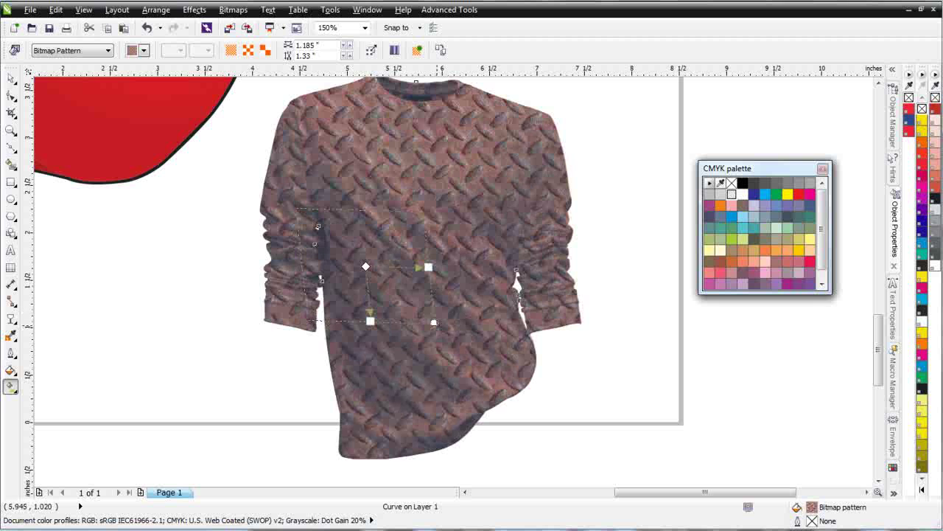